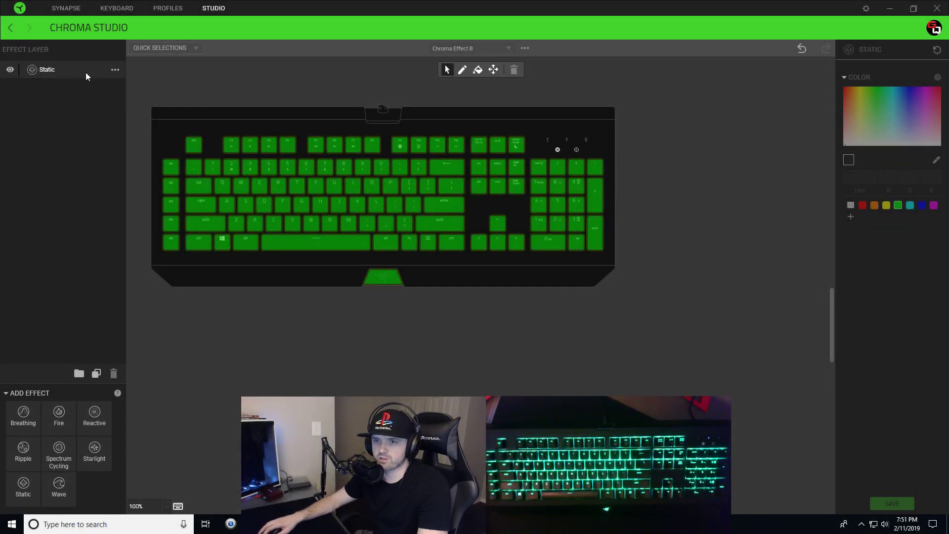
Select every key on the Static layer and darken their colour to 0F0F0F
click(73, 68)
drag(142, 115, 679, 390)
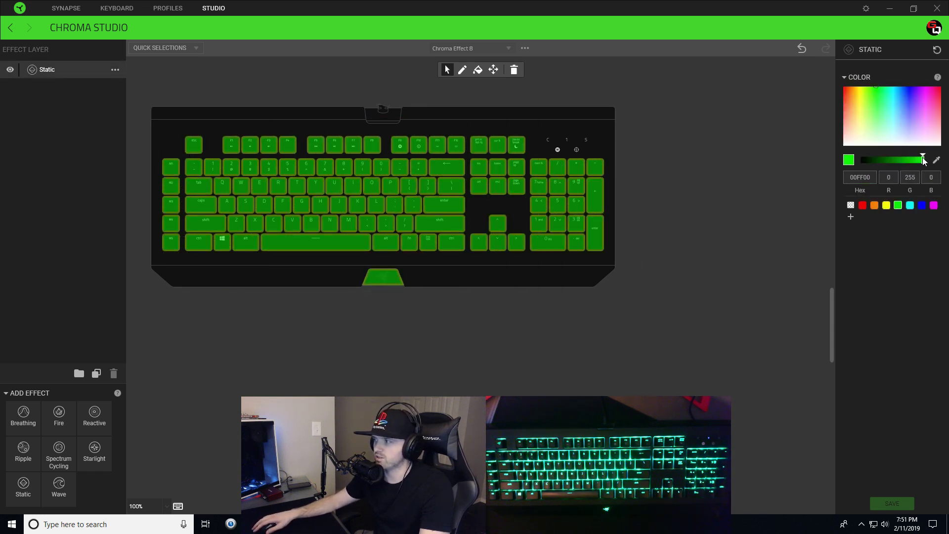
drag(915, 157, 870, 154)
click(858, 142)
click(863, 136)
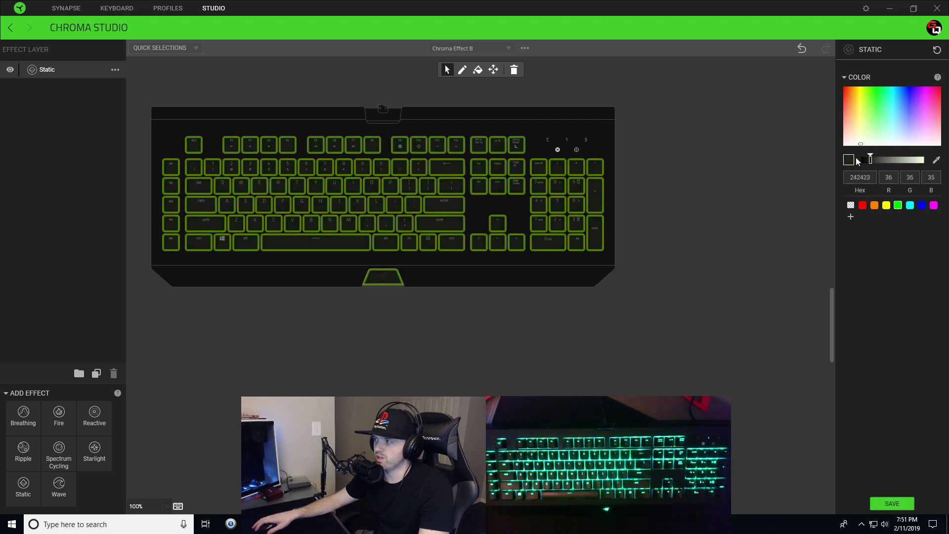
drag(869, 159, 865, 159)
Save to the keyboard, then darken the base further to 050505 and save again
click(880, 503)
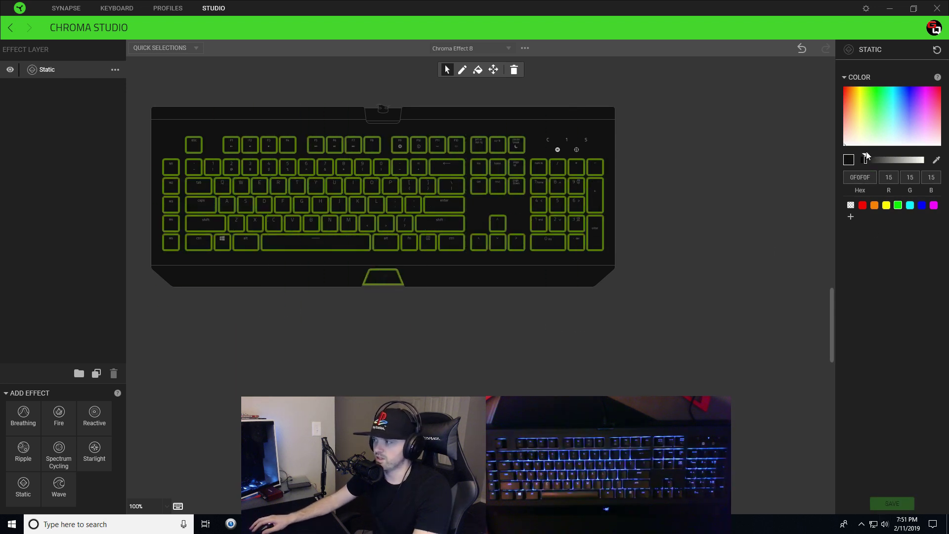
drag(865, 158, 864, 158)
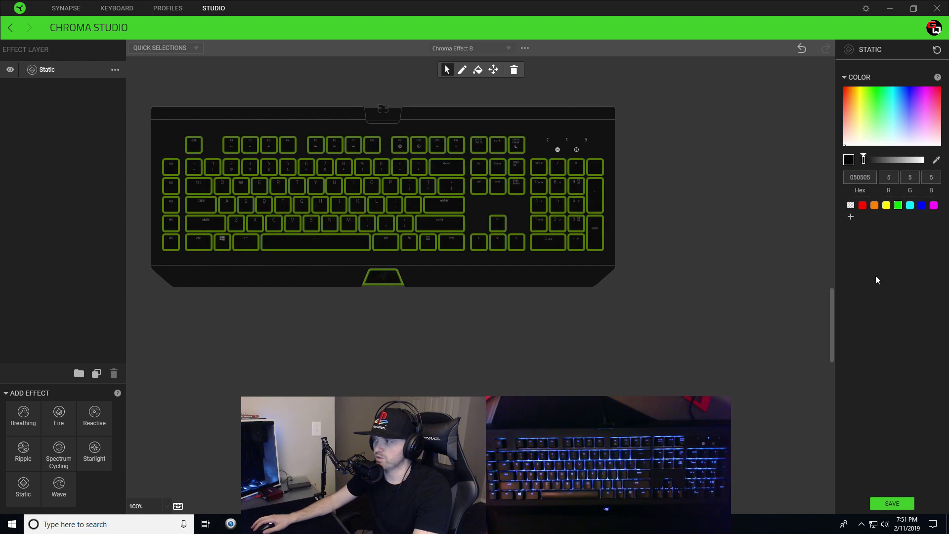
click(877, 506)
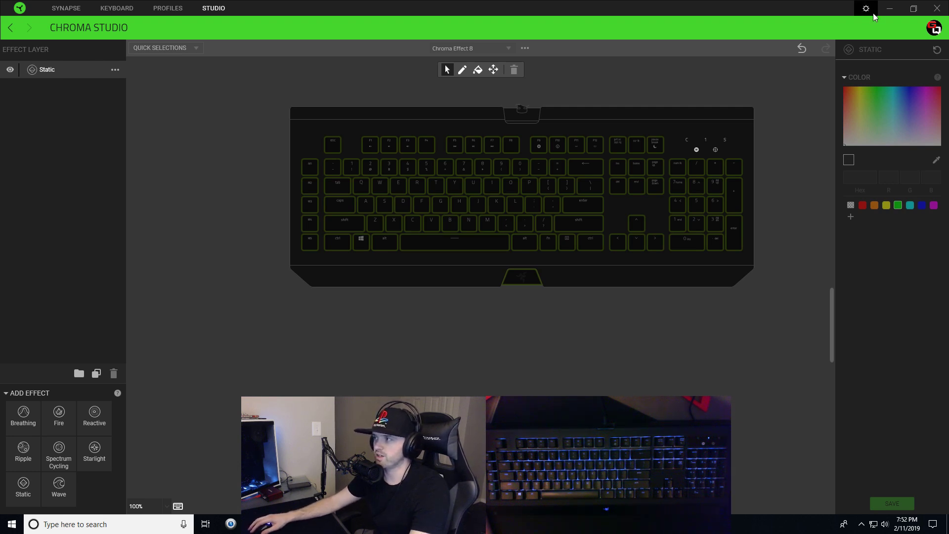
double_click(770, 15)
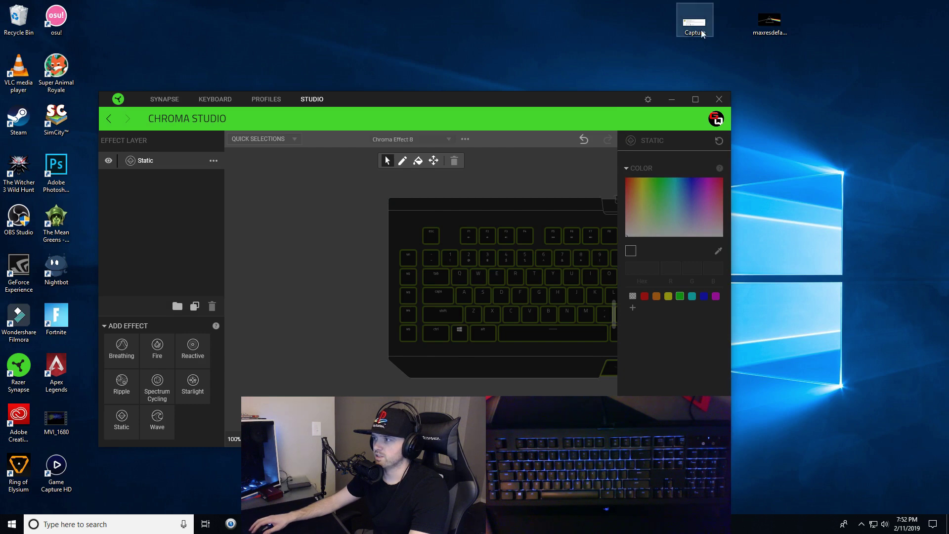
double_click(780, 22)
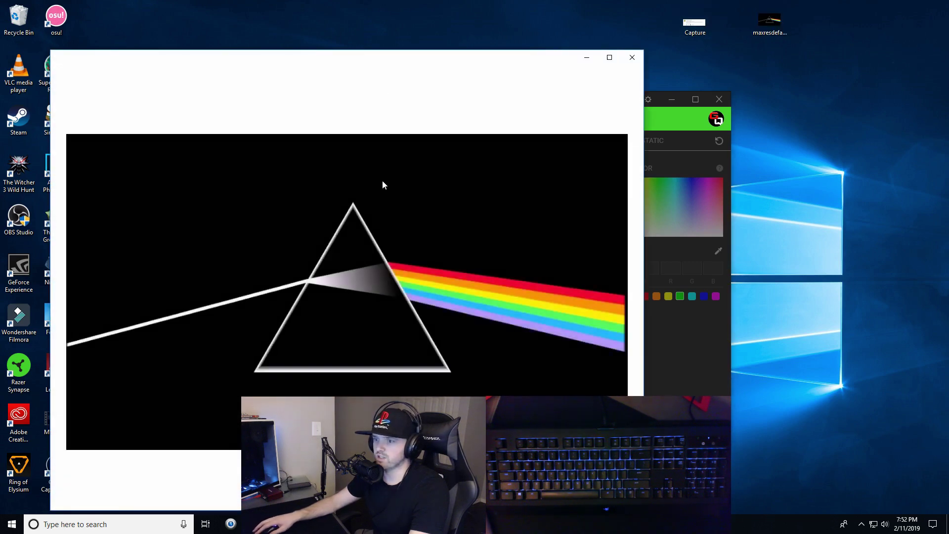
drag(392, 55, 386, 34)
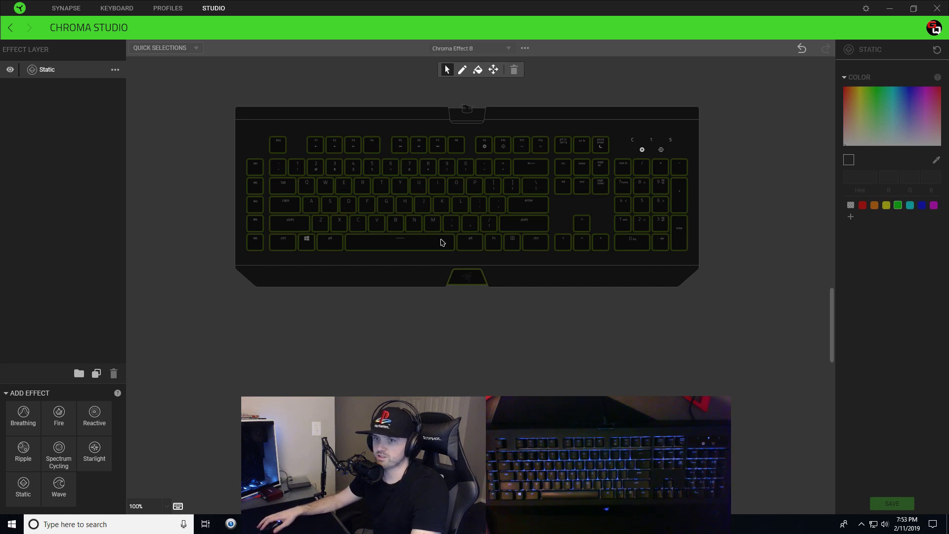
On the Static layer, select right Alt, comma, K, I, 8 and F6
click(97, 76)
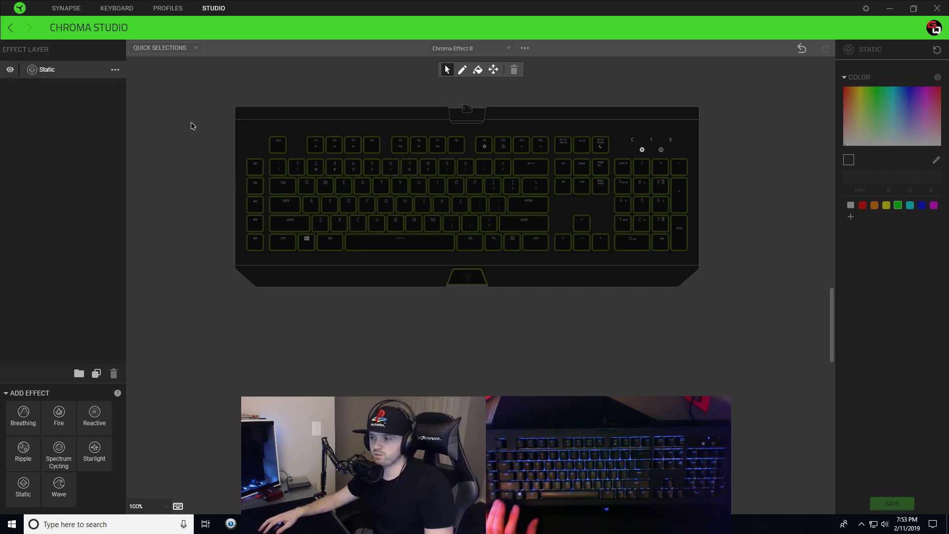
click(472, 243)
click(451, 226)
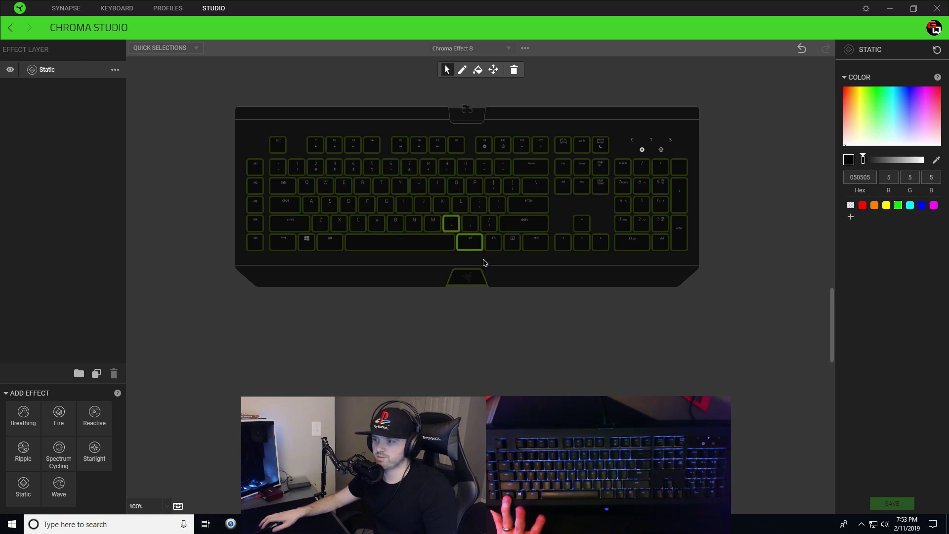
click(439, 205)
click(435, 187)
click(427, 169)
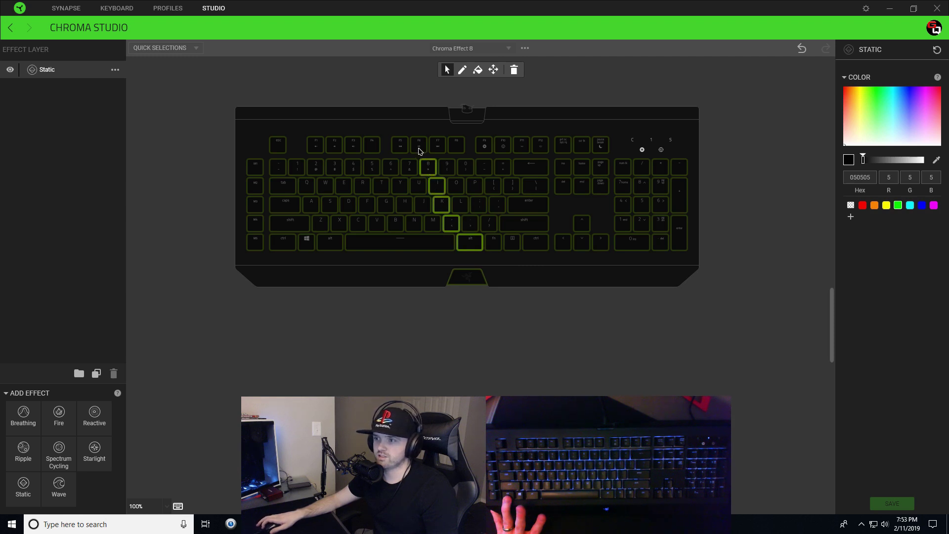
click(418, 146)
Add F5, 6, T, F, C and the space bar to complete the triangle
click(398, 146)
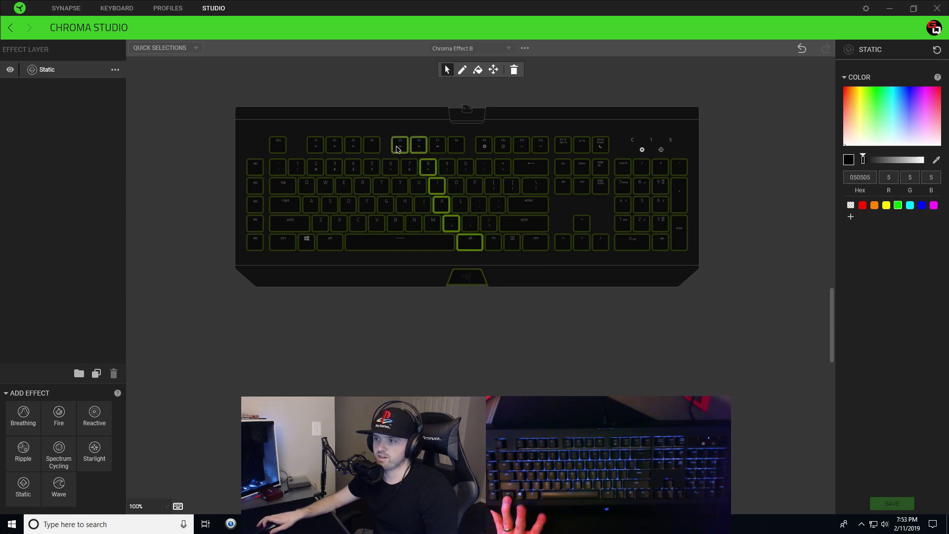
click(389, 168)
click(383, 186)
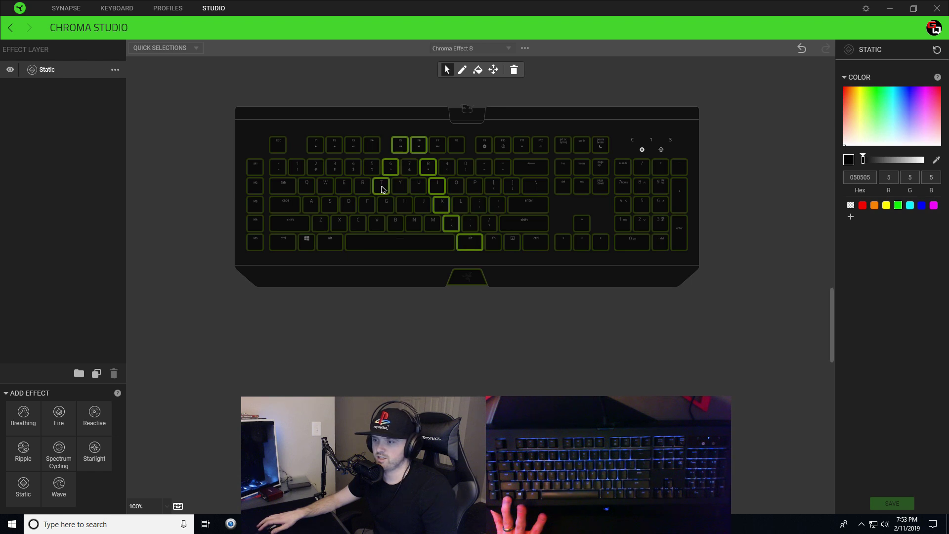
click(367, 202)
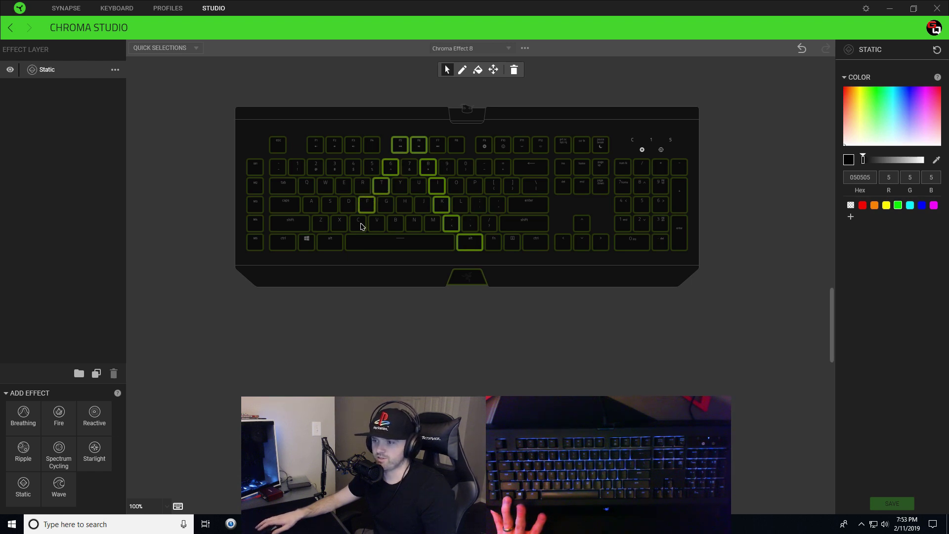
click(358, 222)
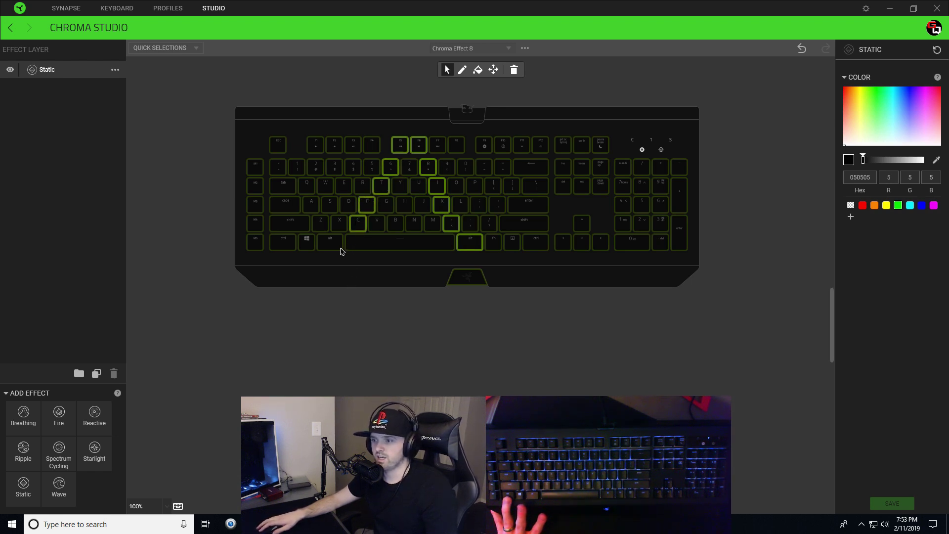
click(404, 251)
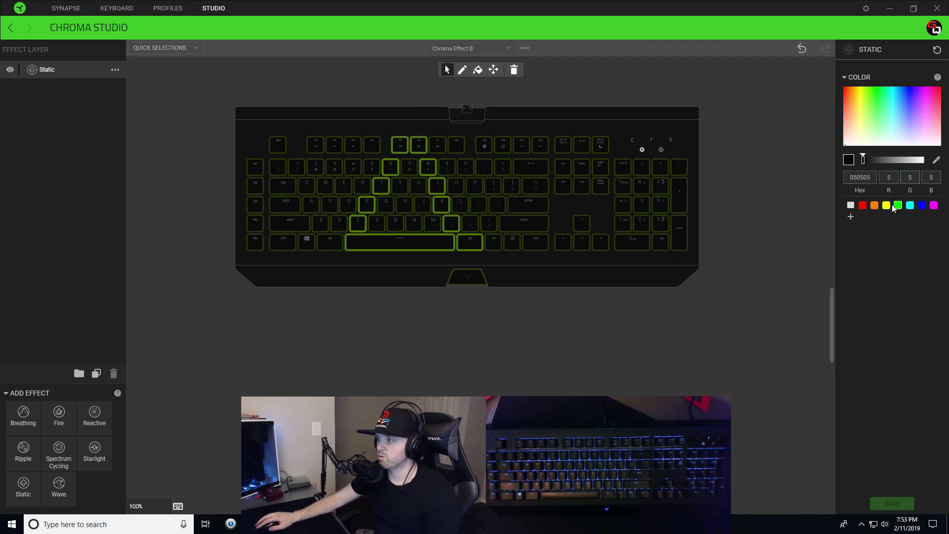
Colour the selected triangle keys white, with R, G and B each at 255
drag(864, 161, 870, 162)
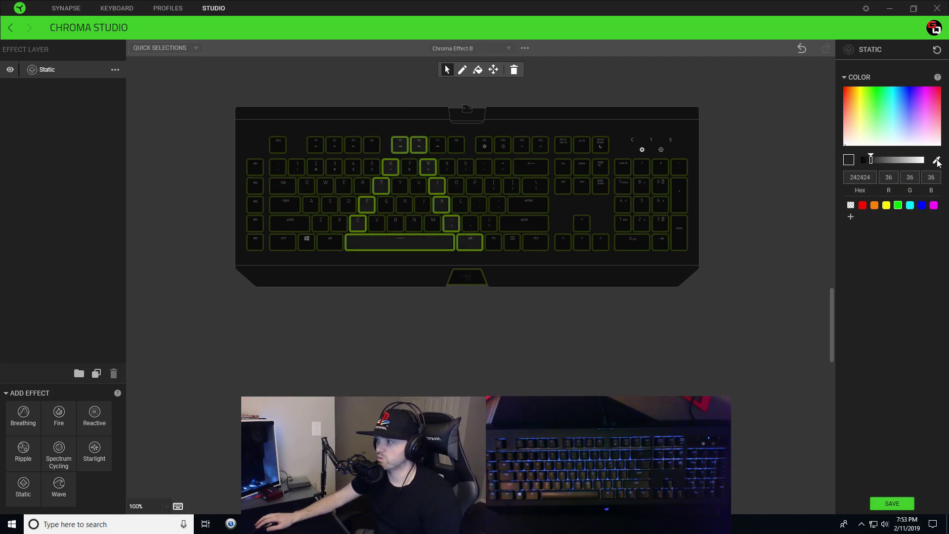
click(897, 204)
click(936, 160)
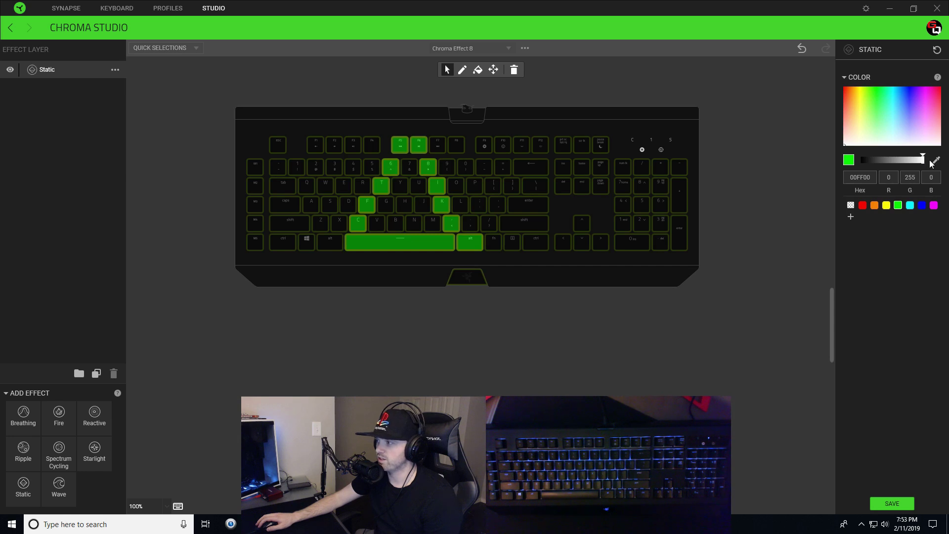
click(888, 179)
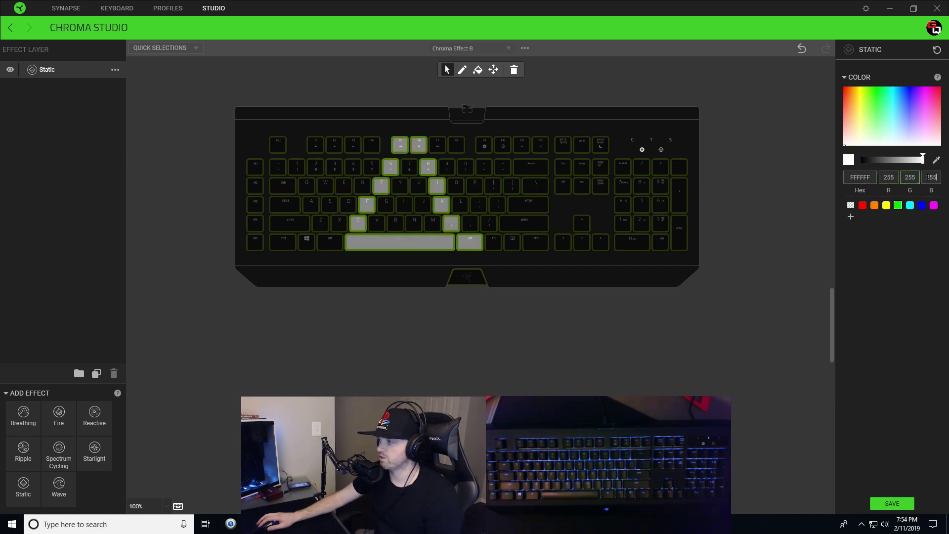
key(Tab)
key(Tab)
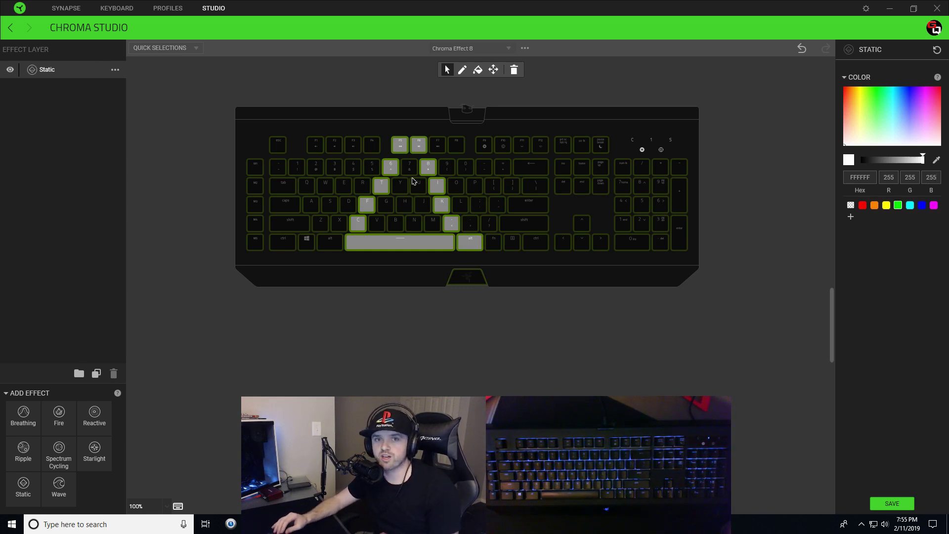
mouse_move(413, 181)
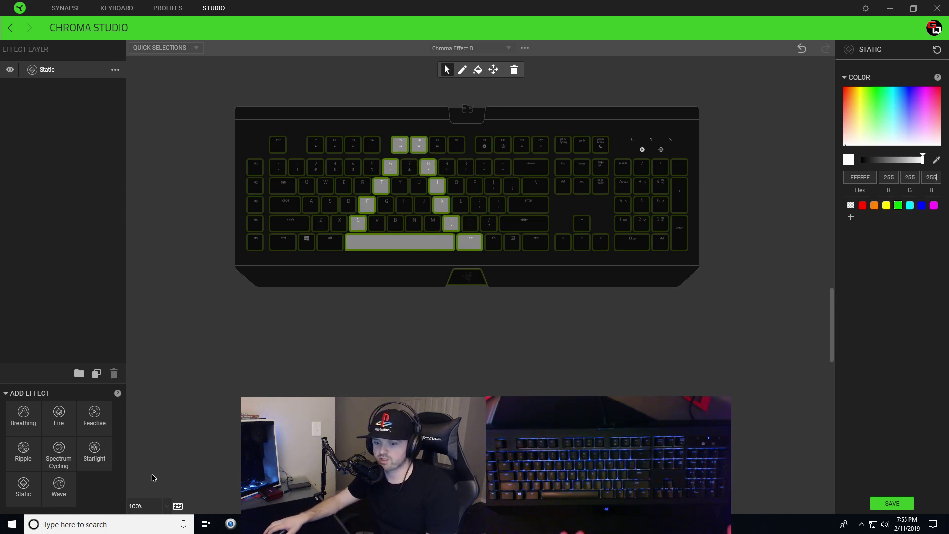
Add a Wave layer above Static and select M3, Caps, A, S, D, F and G for it
click(63, 486)
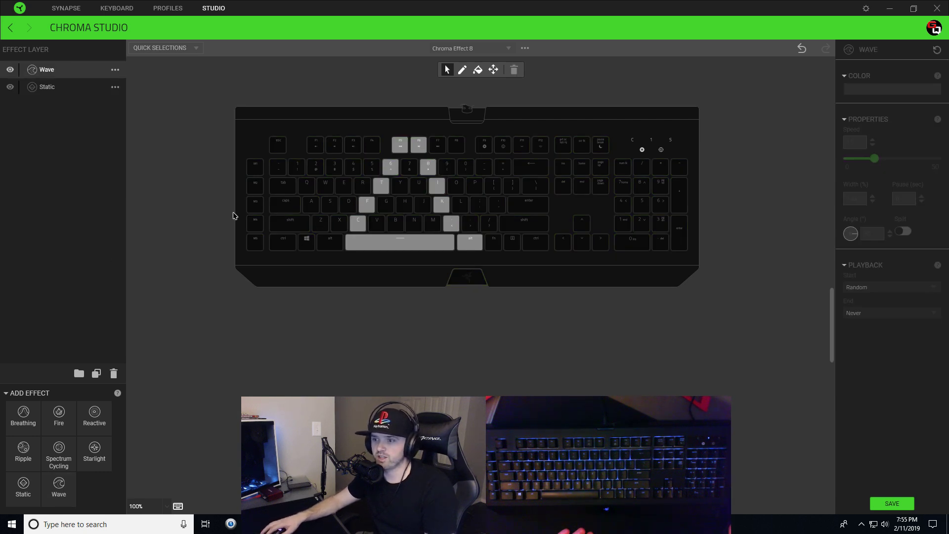
click(254, 204)
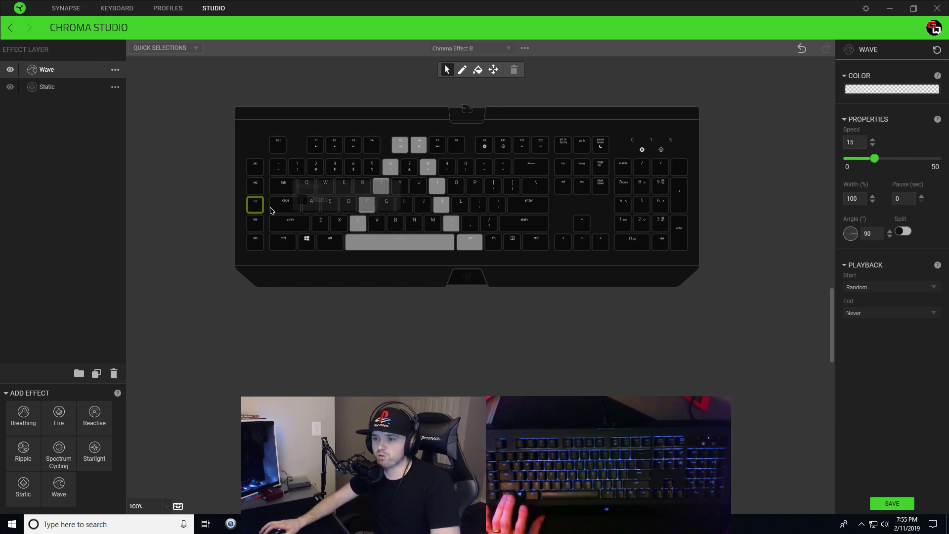
drag(238, 204, 348, 208)
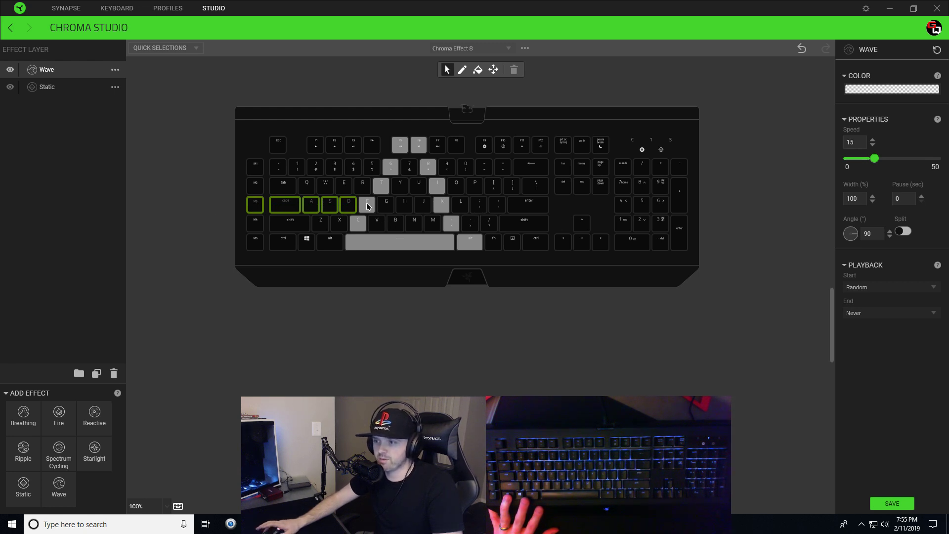
click(368, 204)
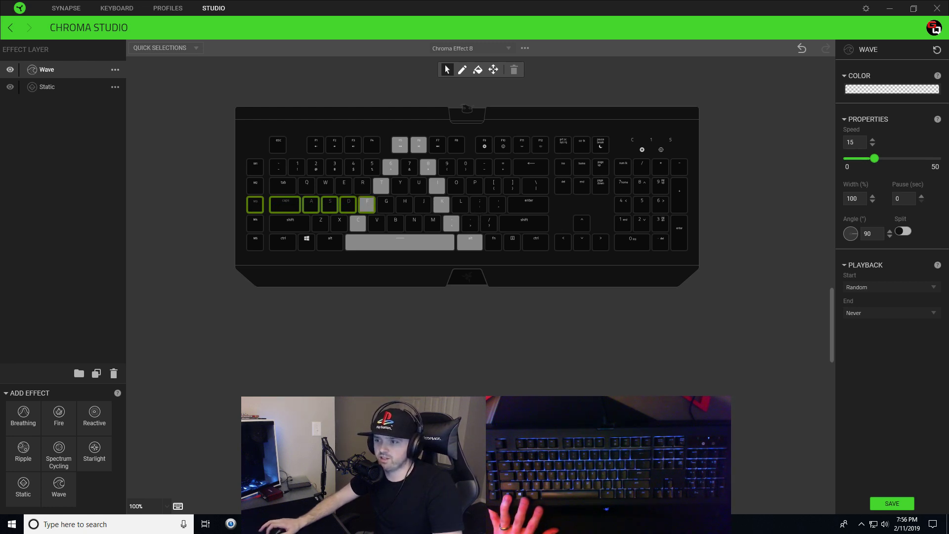
click(392, 204)
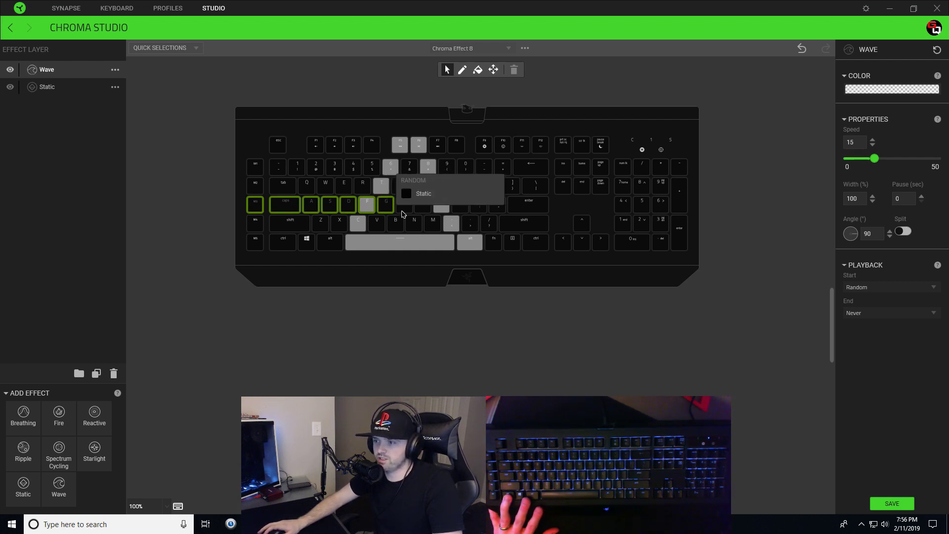
Add H, N, U, J and M to the Wave selection
click(405, 207)
click(414, 223)
click(419, 186)
click(423, 204)
click(433, 223)
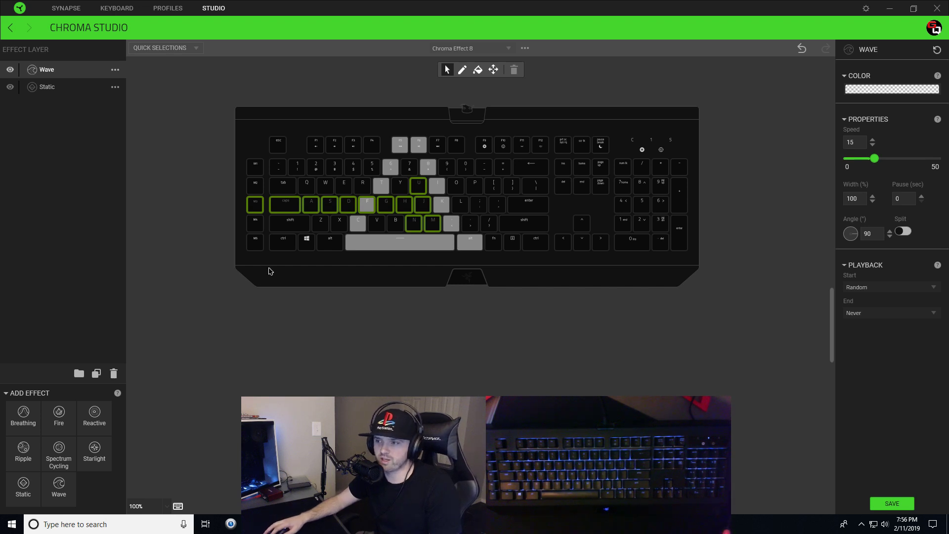
Apply the green gradient pattern to the Wave and set its middle stop to white FFFFFF
click(877, 92)
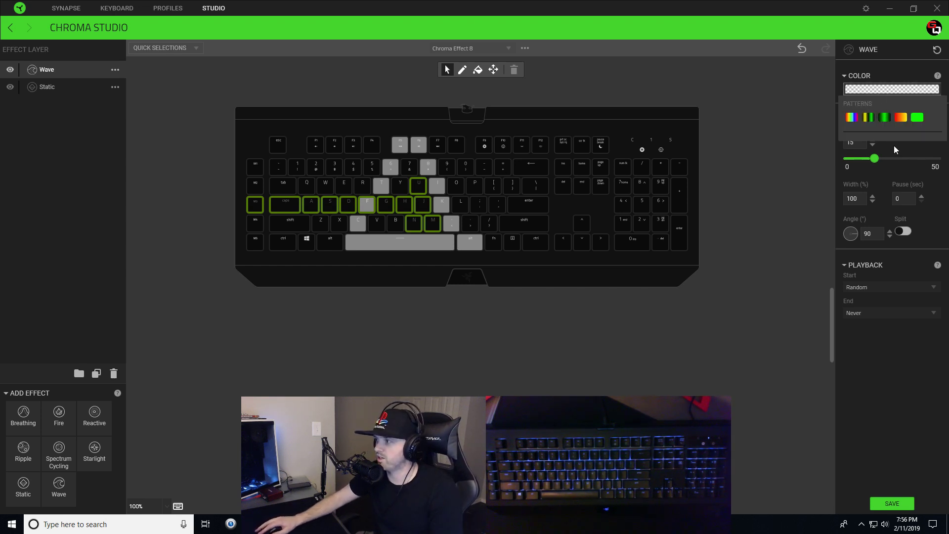
click(884, 118)
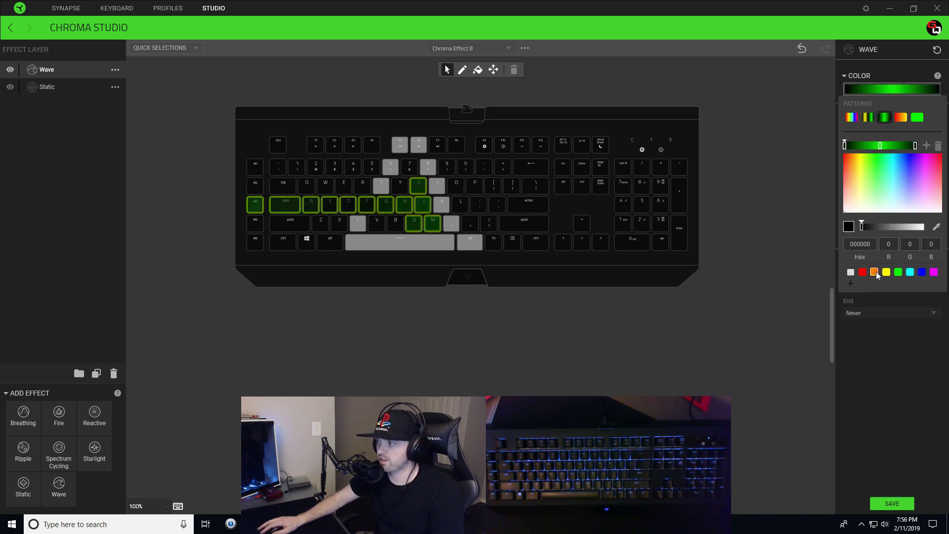
click(879, 147)
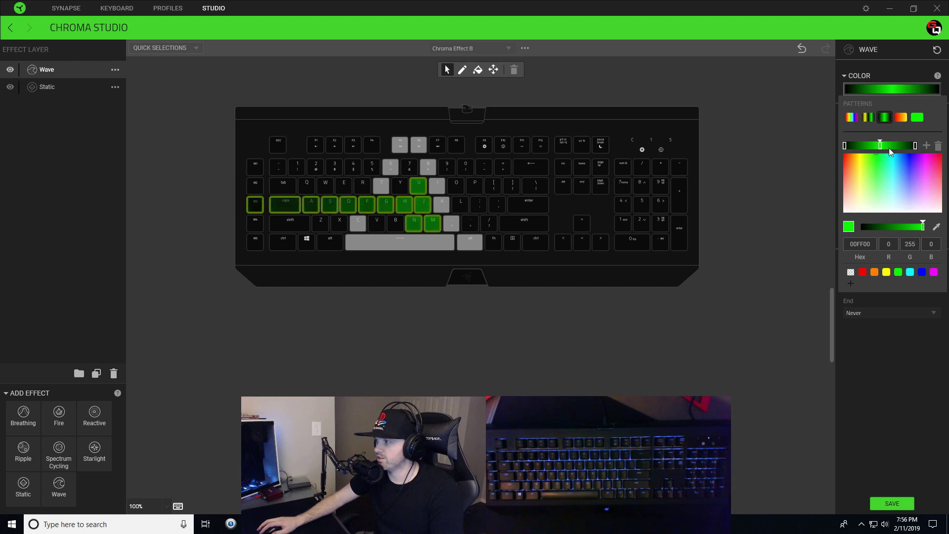
click(889, 212)
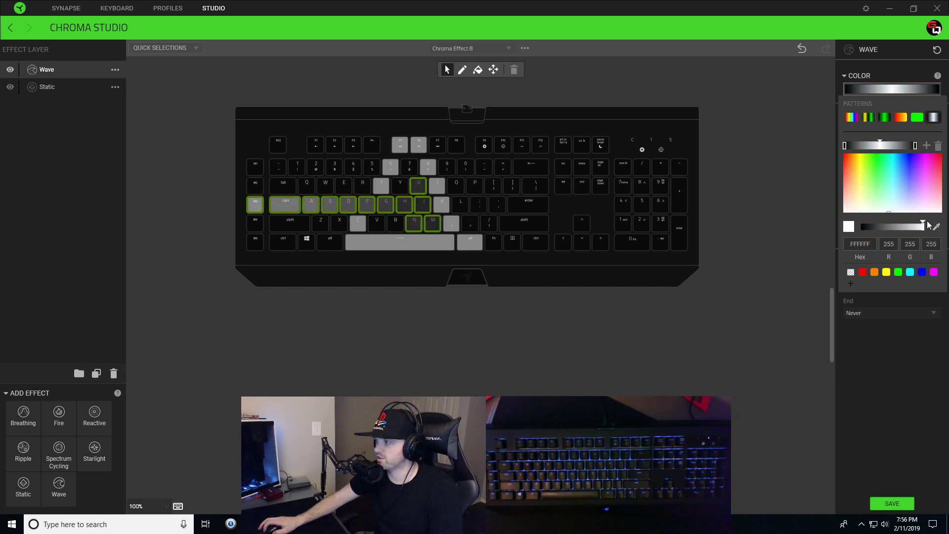
click(864, 244)
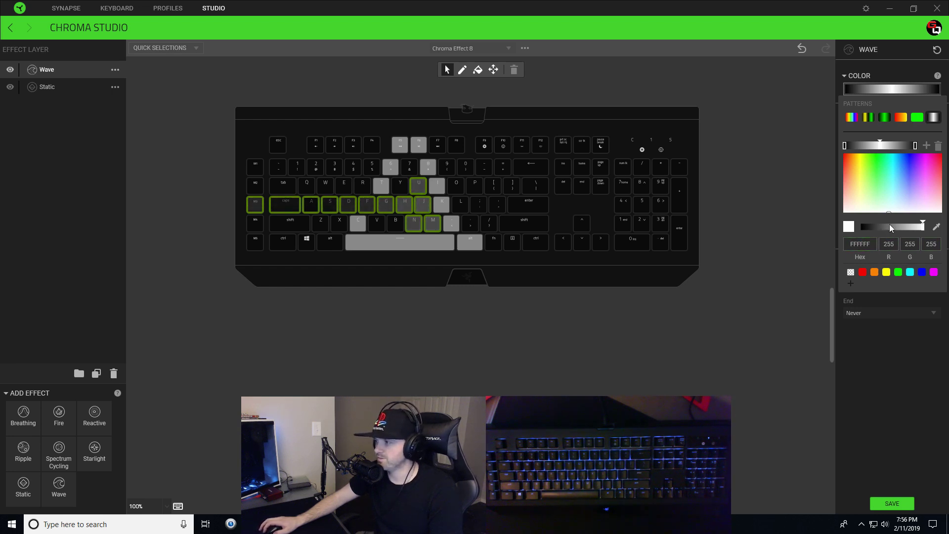
Set both gradient end stops to grey 424242, close the editor and save
click(843, 146)
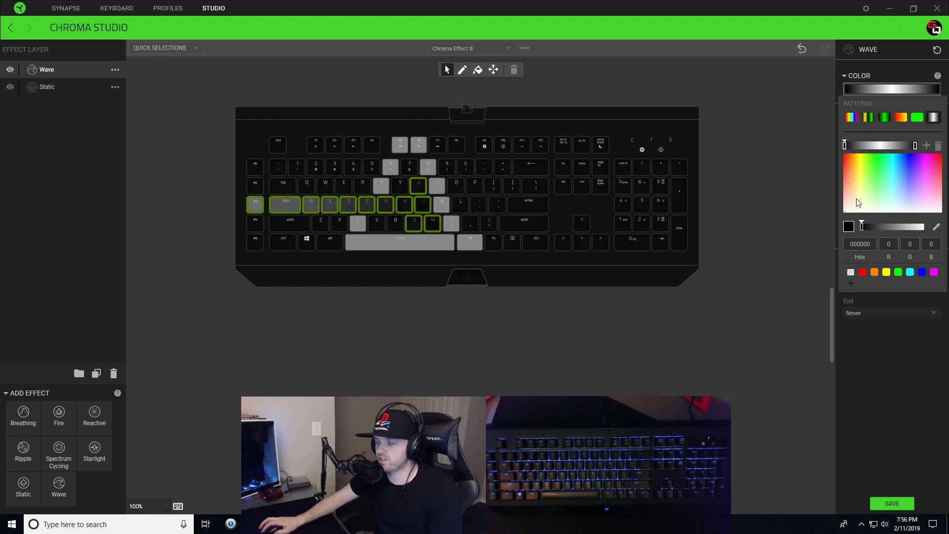
drag(862, 226, 873, 225)
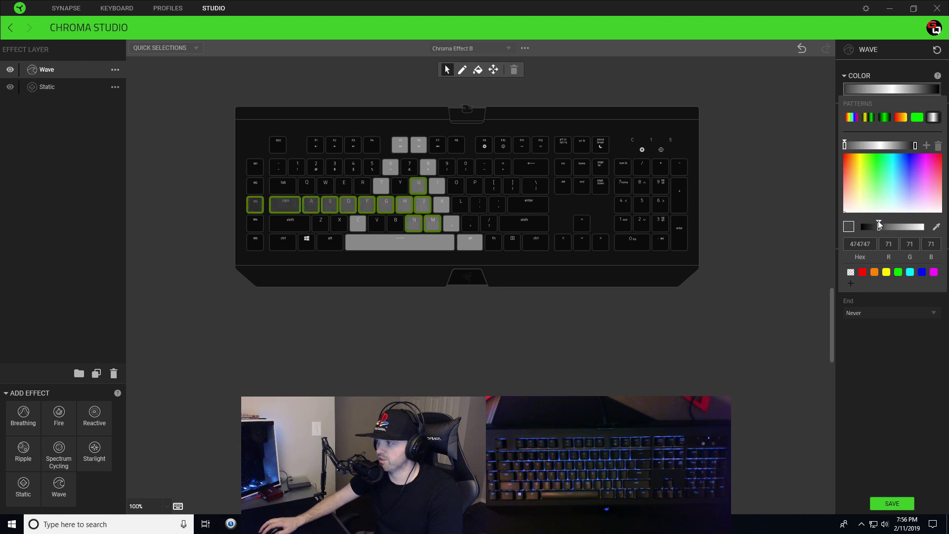
drag(880, 227, 878, 228)
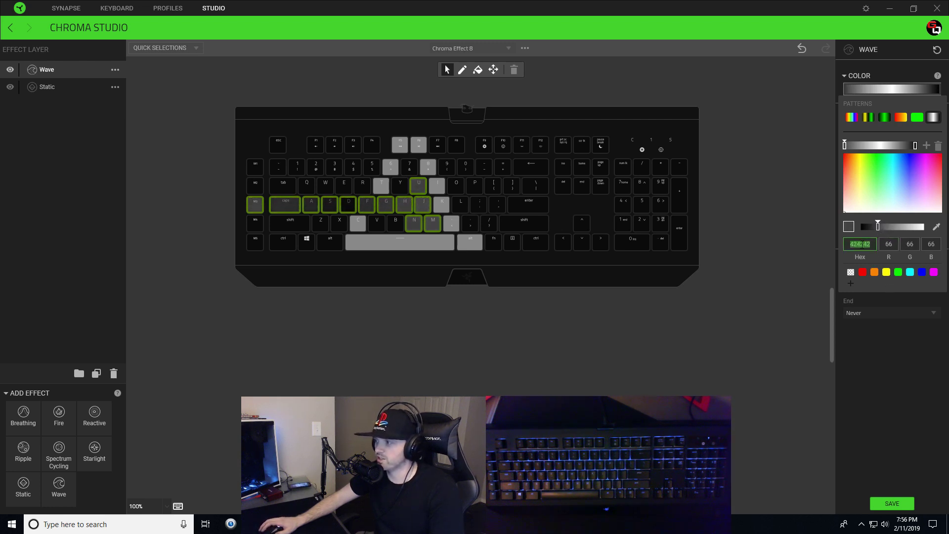
double_click(869, 245)
key(ctrl+c)
click(914, 145)
double_click(859, 243)
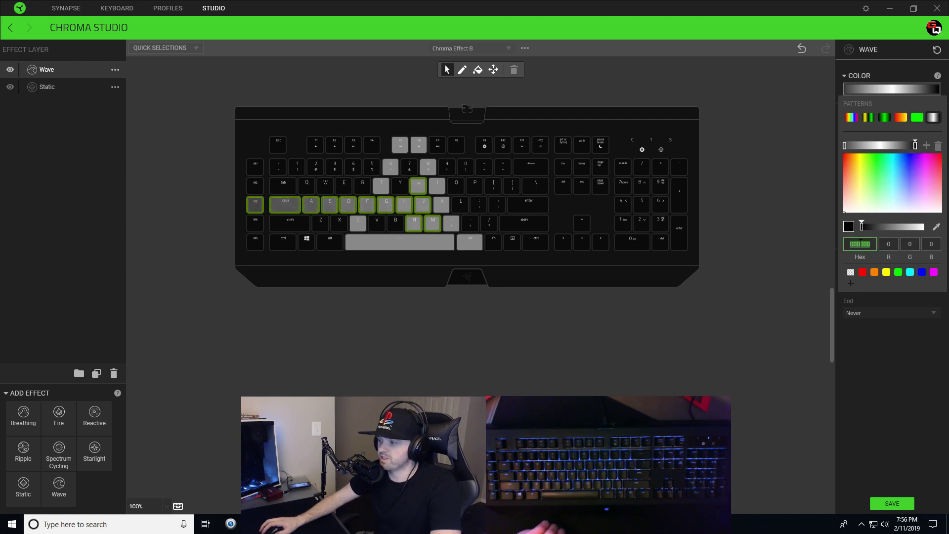
key(ctrl+v)
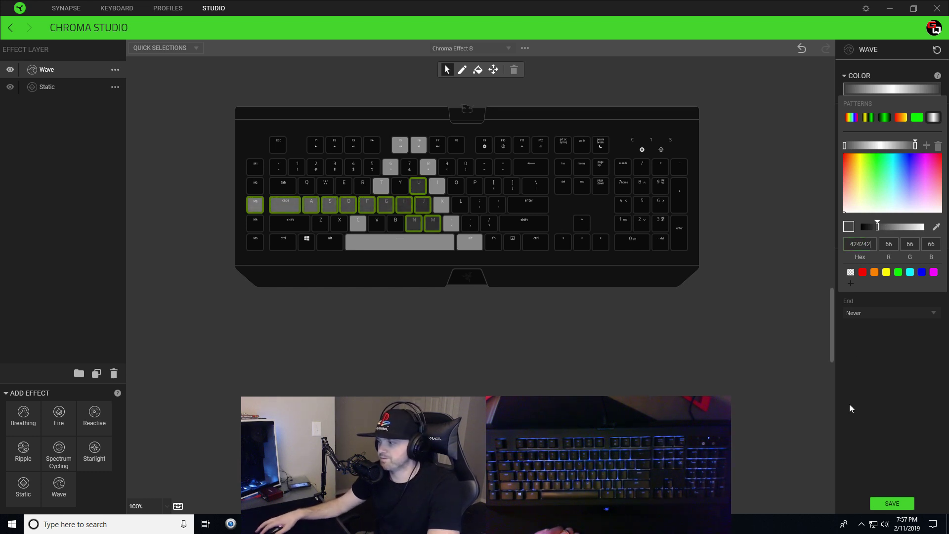
click(892, 504)
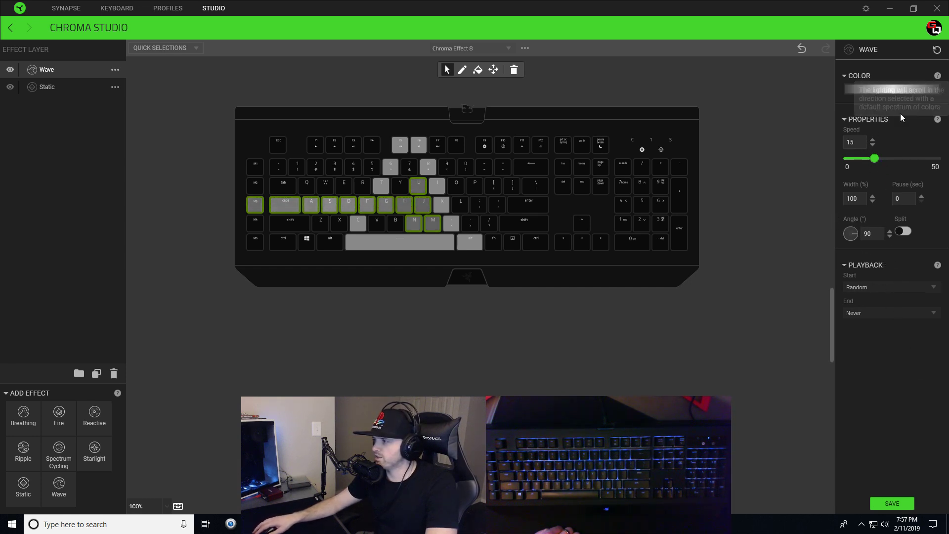
click(897, 505)
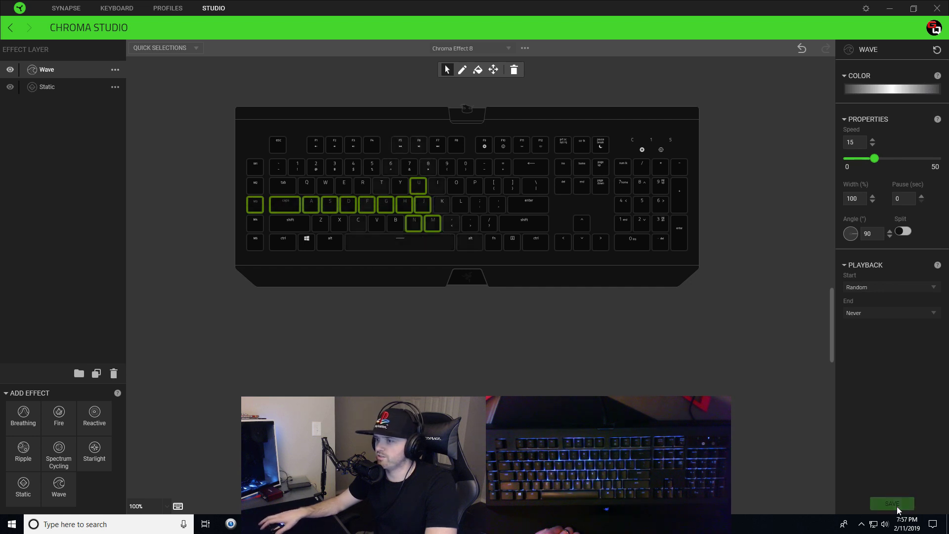
click(55, 66)
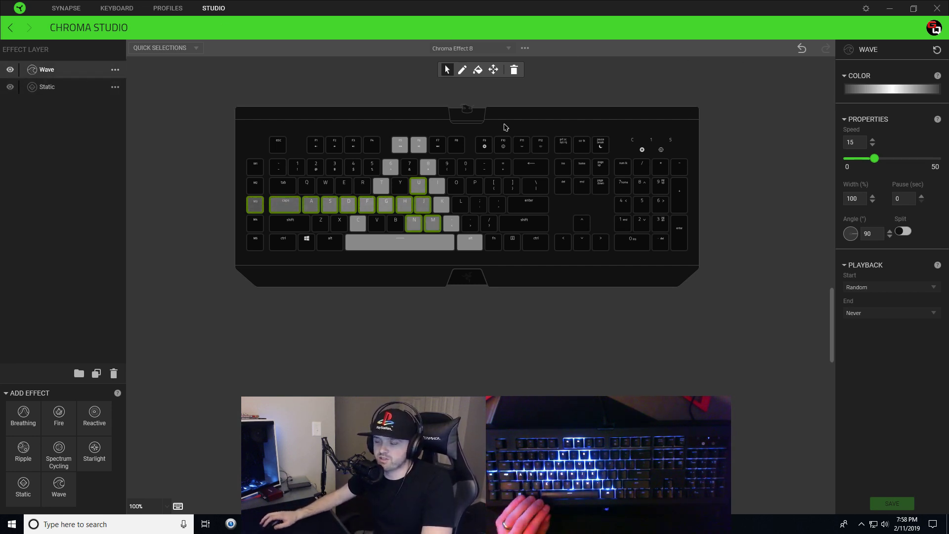
Select F7 through Pause and apply a gradient pattern with a red middle stop
drag(694, 148, 436, 147)
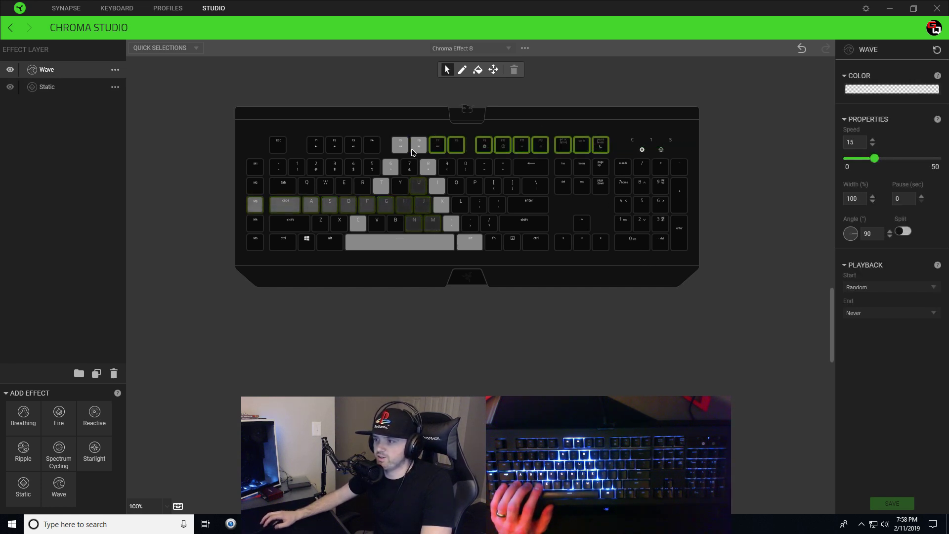
click(862, 91)
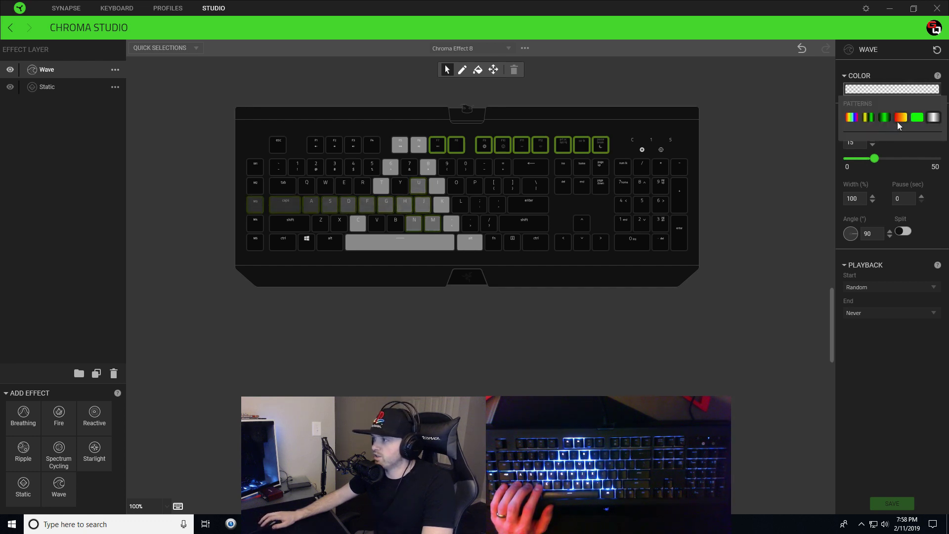
click(884, 118)
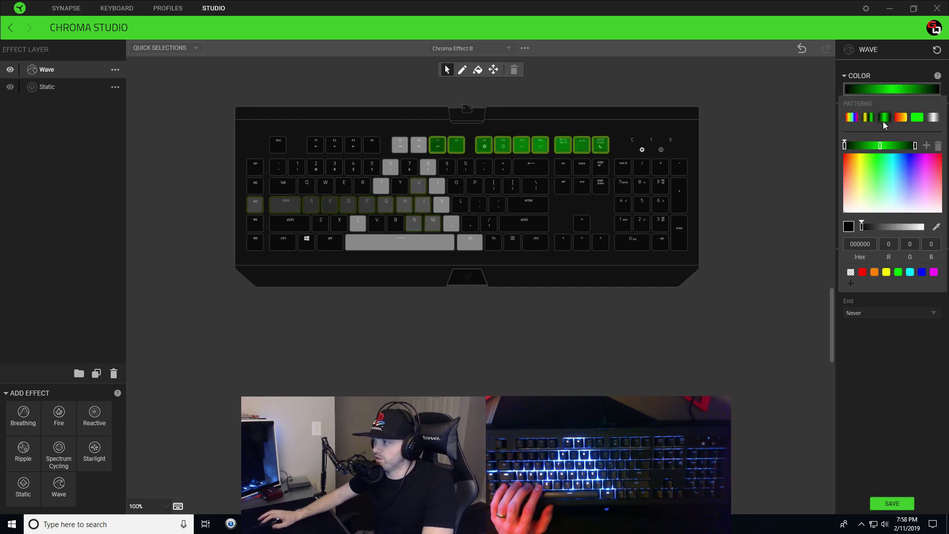
click(880, 146)
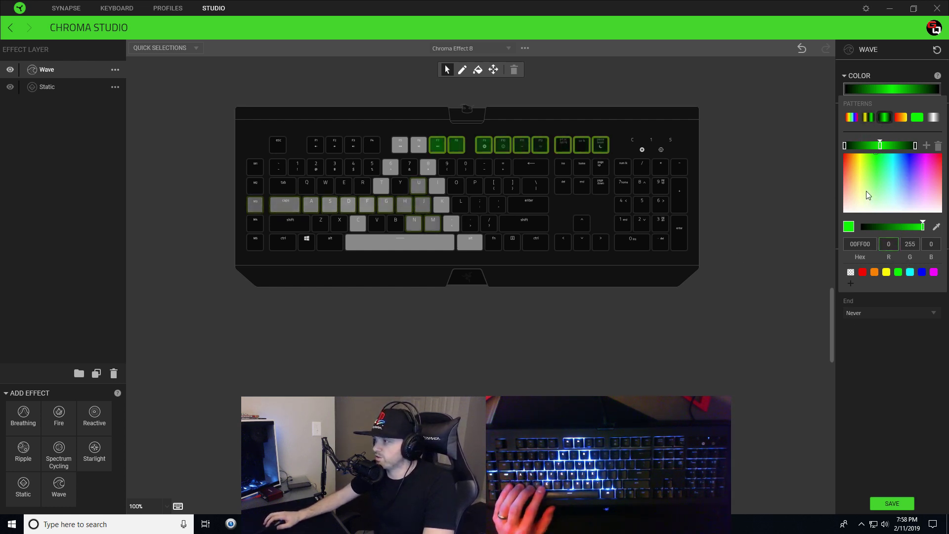
click(862, 272)
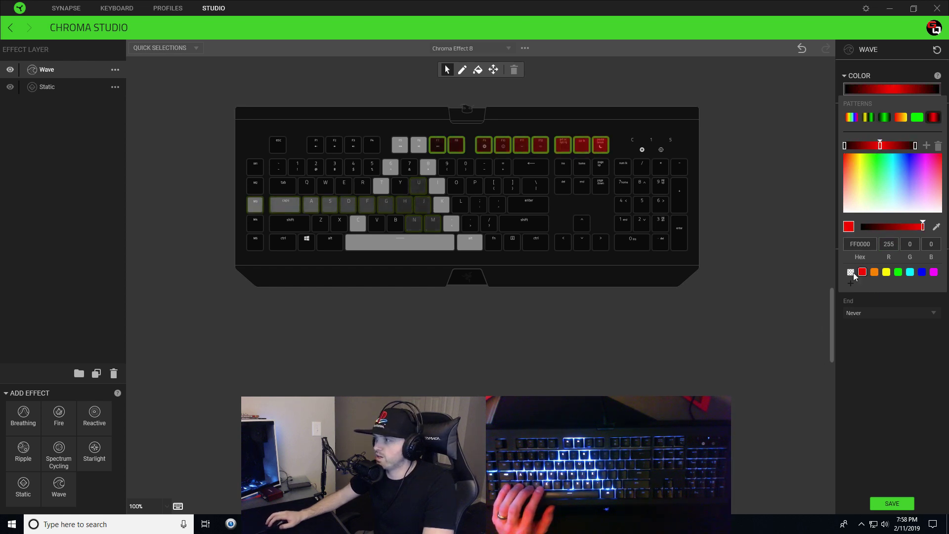
Set both gradient end stops to dark red 3D0000, close the editor and save
click(844, 146)
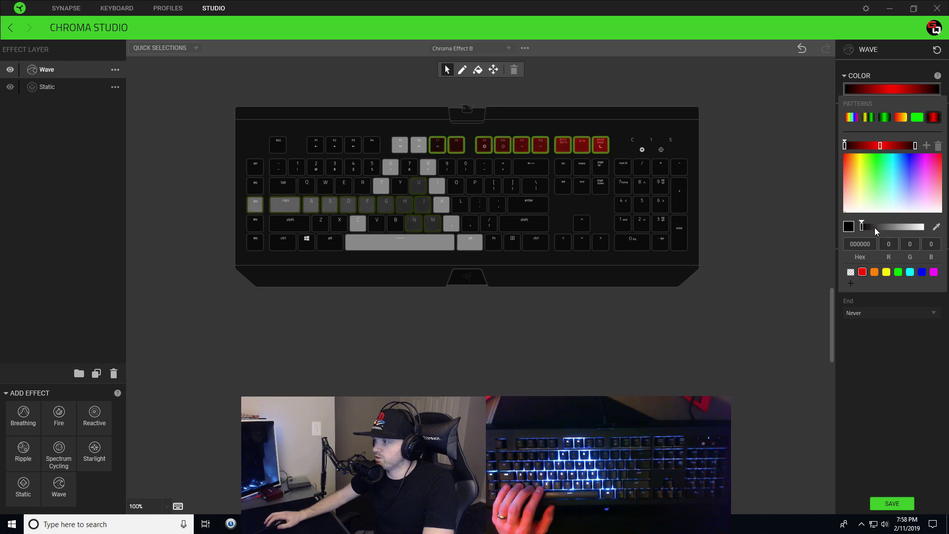
click(862, 272)
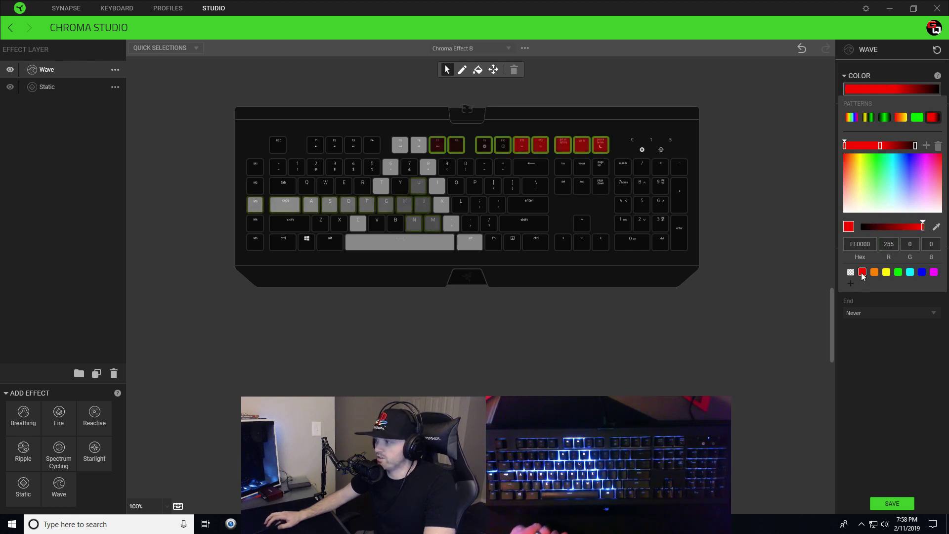
drag(922, 228, 876, 227)
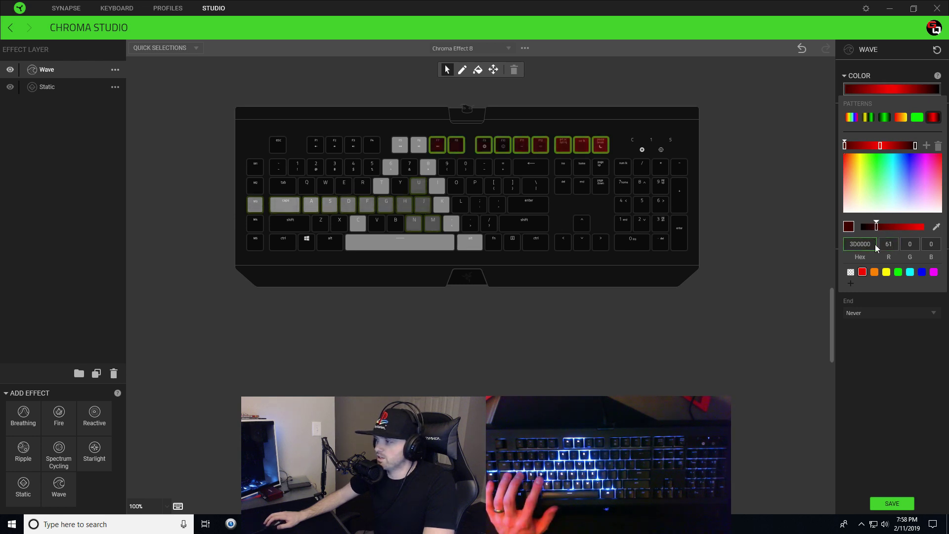
click(862, 243)
key(ctrl+c)
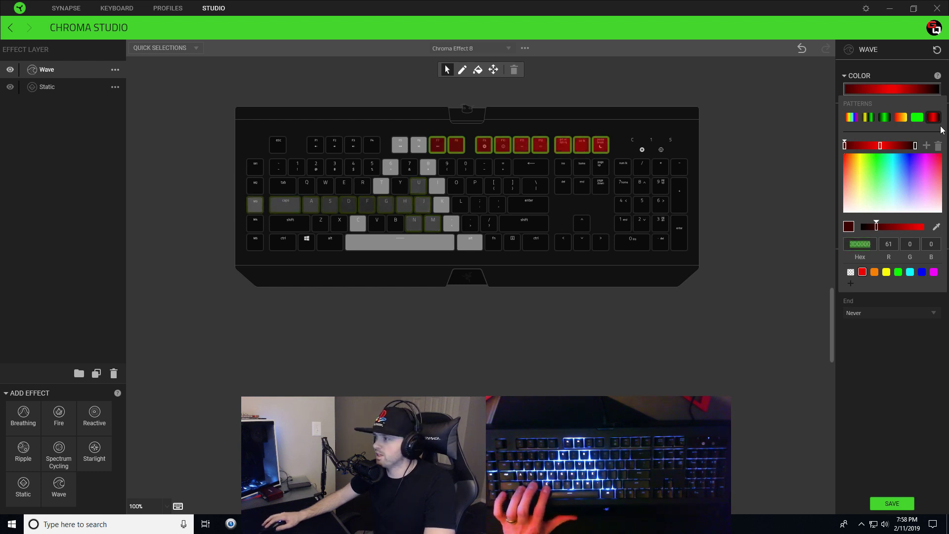
click(915, 145)
click(857, 244)
key(ctrl+v)
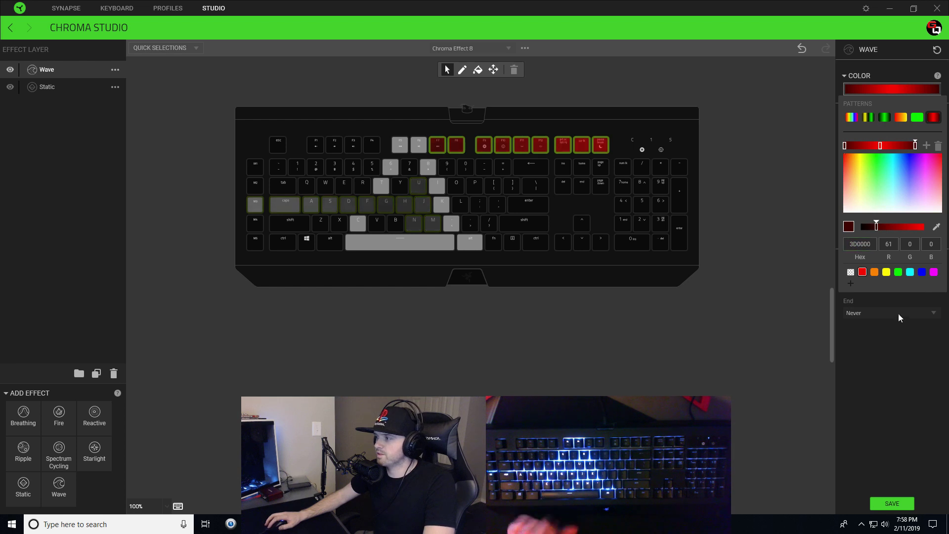
click(900, 340)
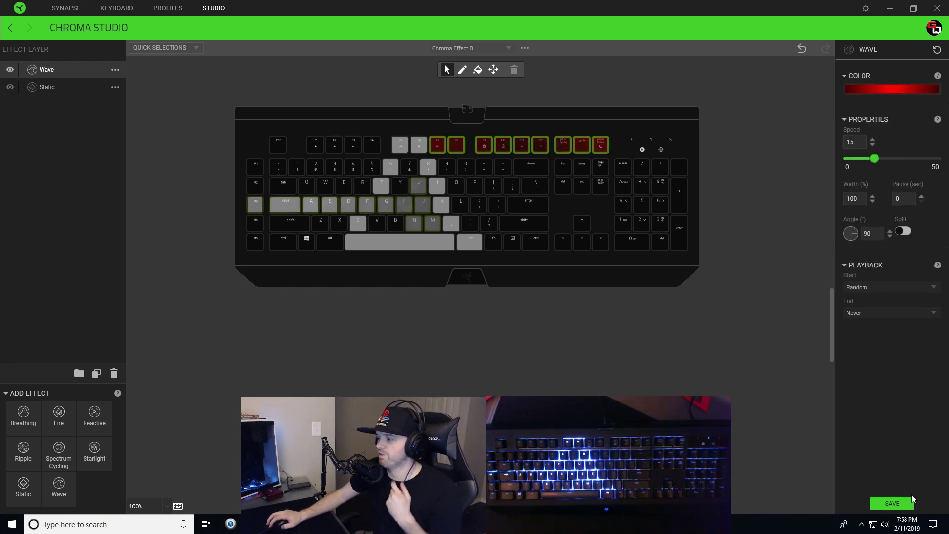
click(903, 506)
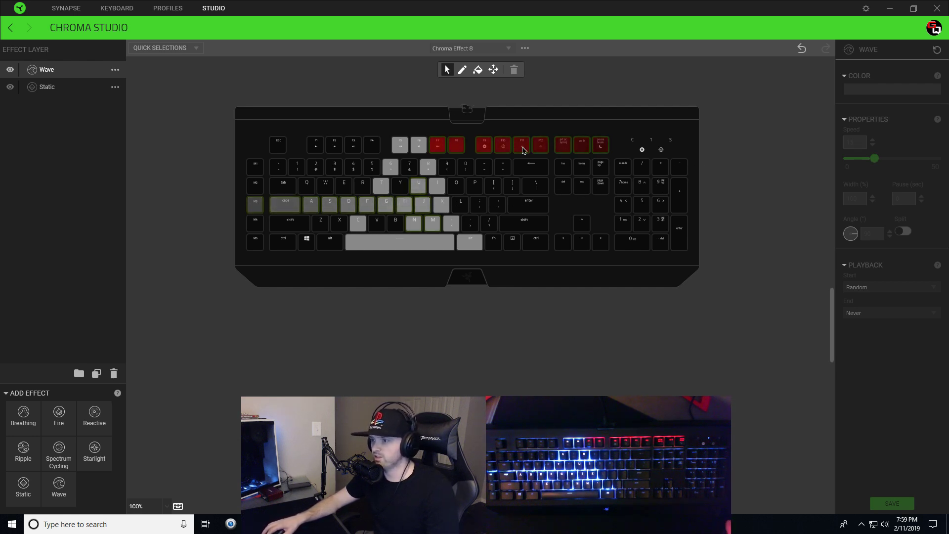
Select the number-row keys and apply a gradient with an orange FF8000 middle stop
drag(709, 157, 489, 178)
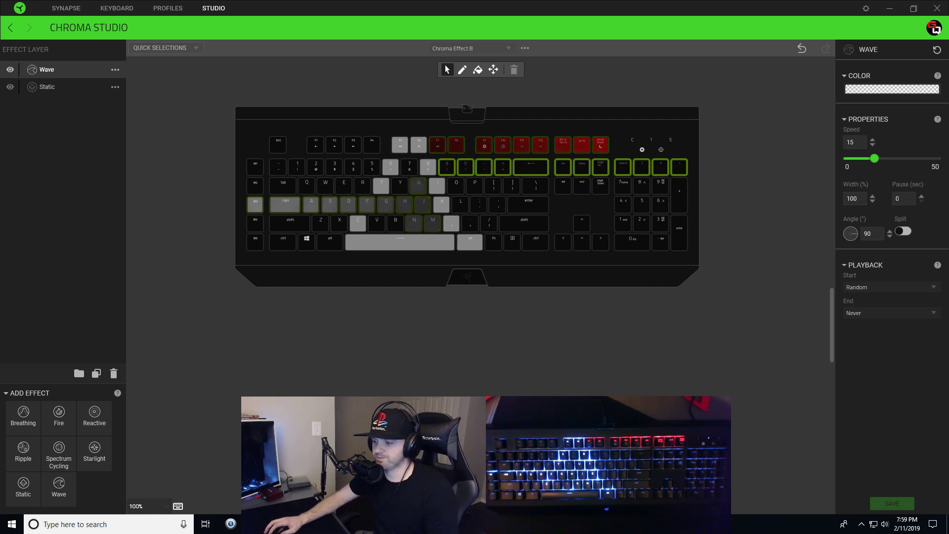
click(912, 89)
click(884, 117)
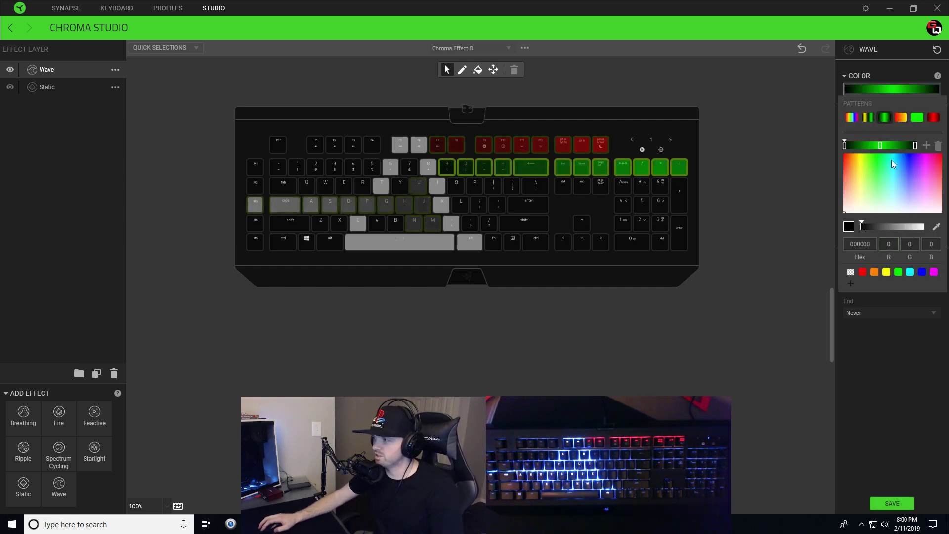
click(880, 145)
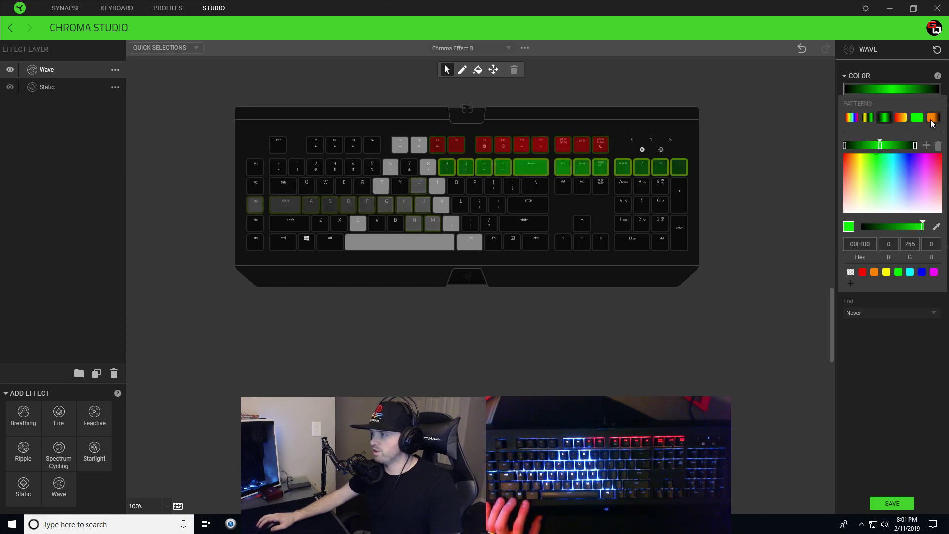
click(873, 272)
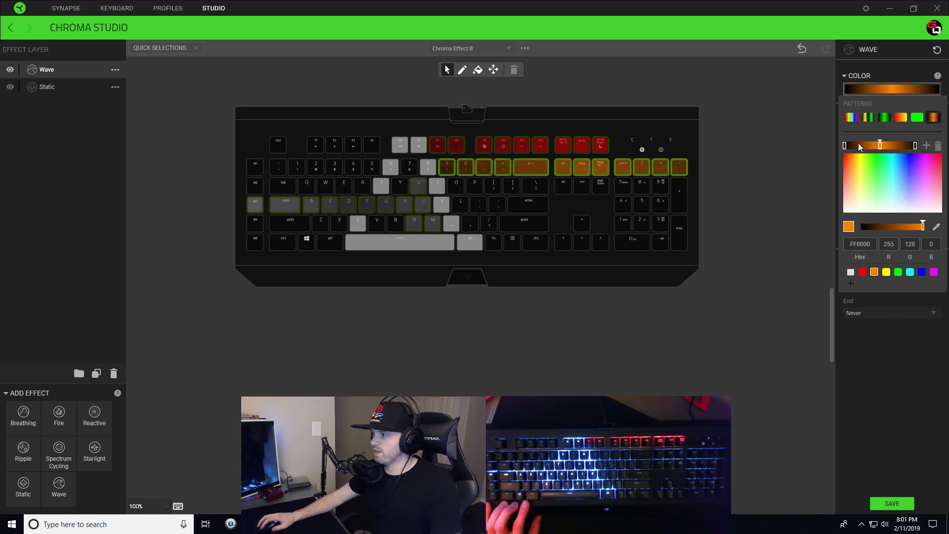
Set both gradient end stops to dark orange 331900 and close the colour editor
click(843, 146)
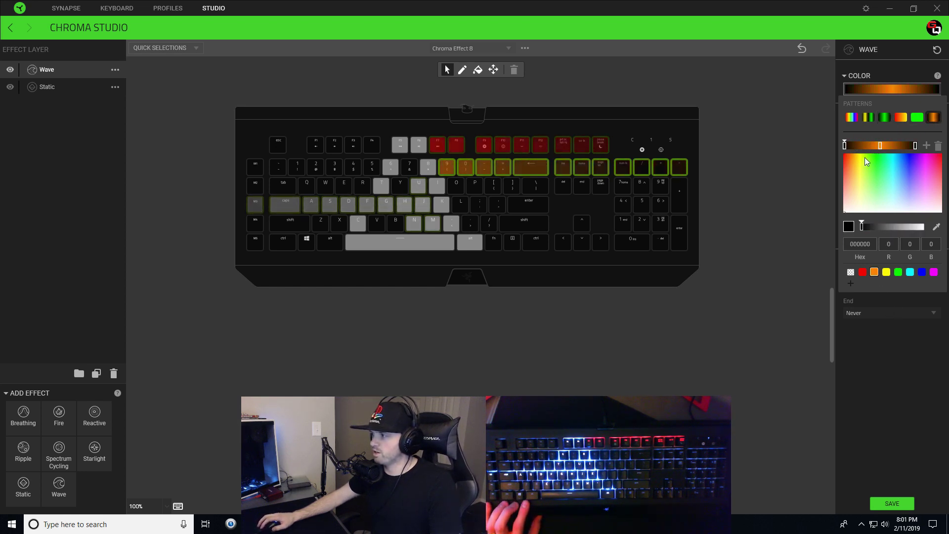
click(875, 272)
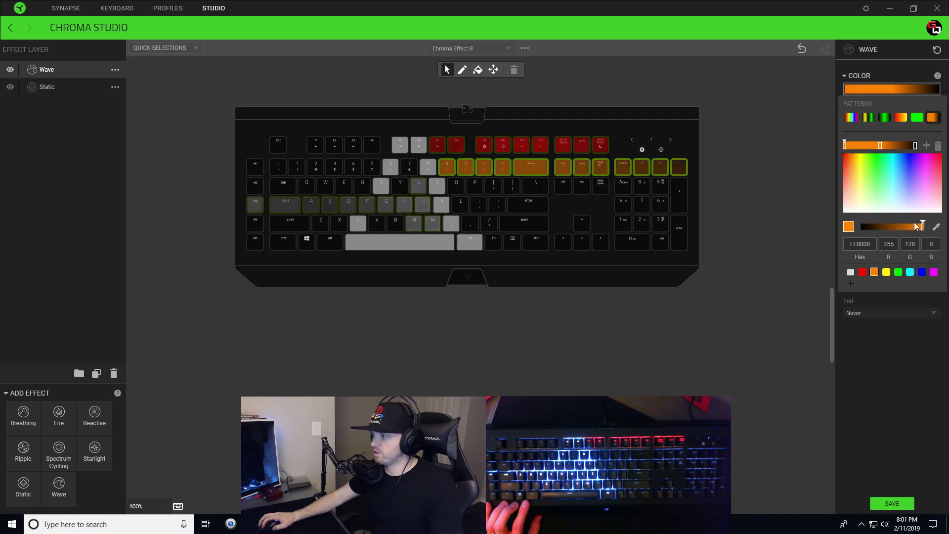
drag(923, 225, 874, 225)
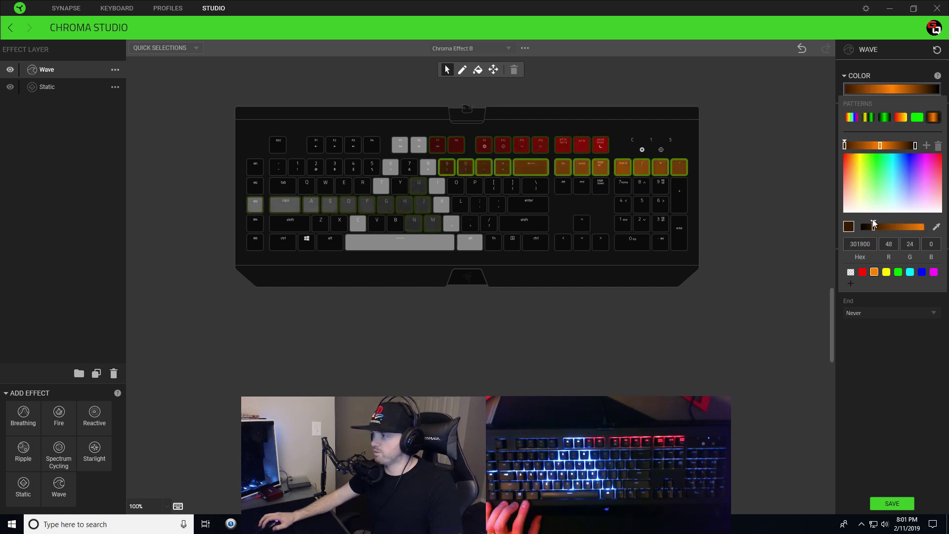
double_click(860, 244)
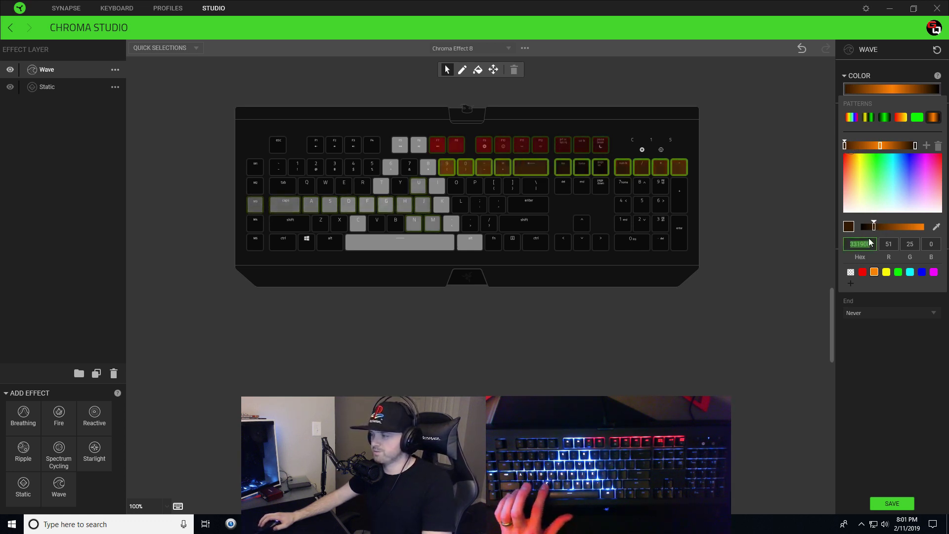
click(914, 146)
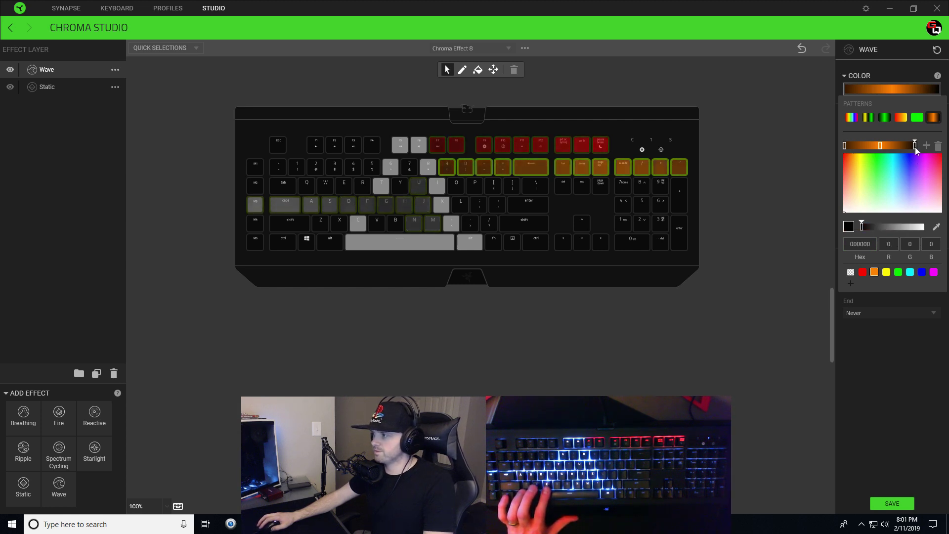
click(844, 145)
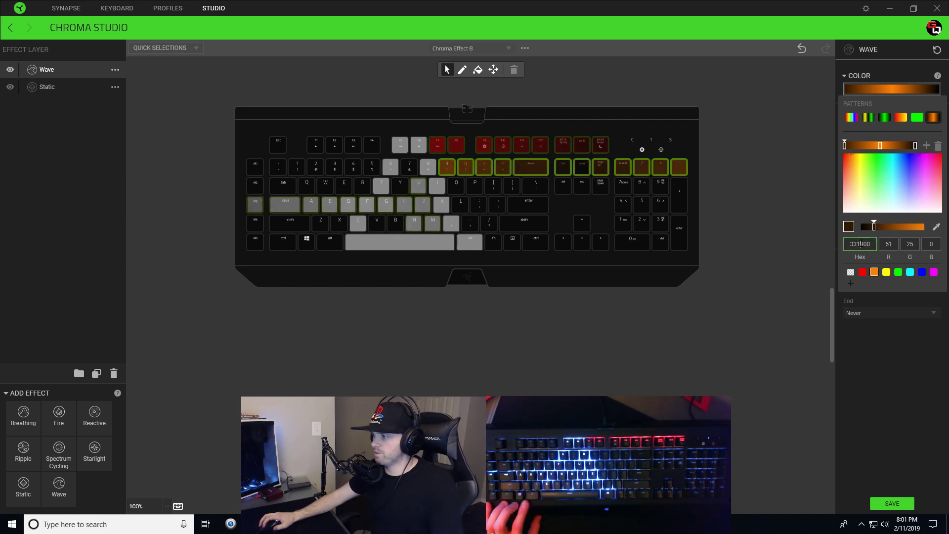
double_click(862, 244)
key(ctrl+c)
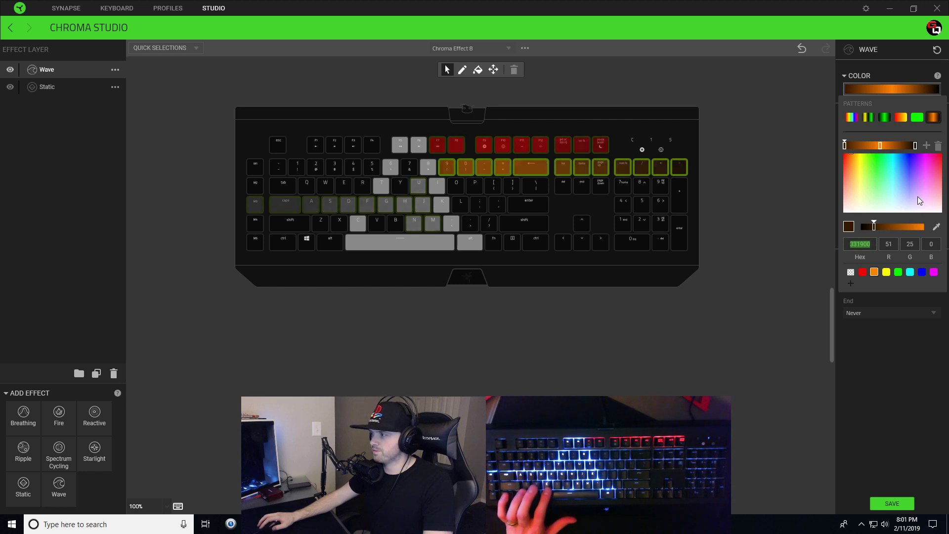
click(915, 145)
double_click(860, 244)
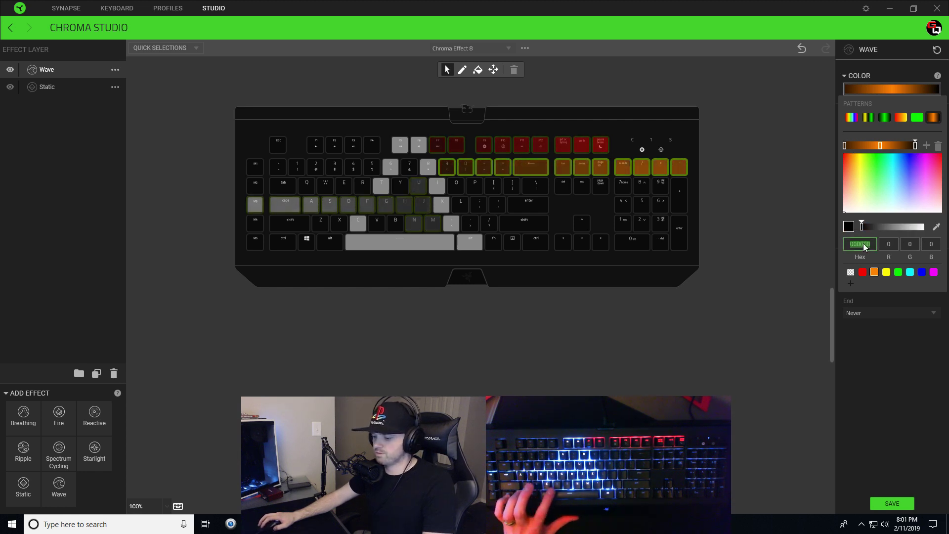
key(ctrl+v)
click(707, 192)
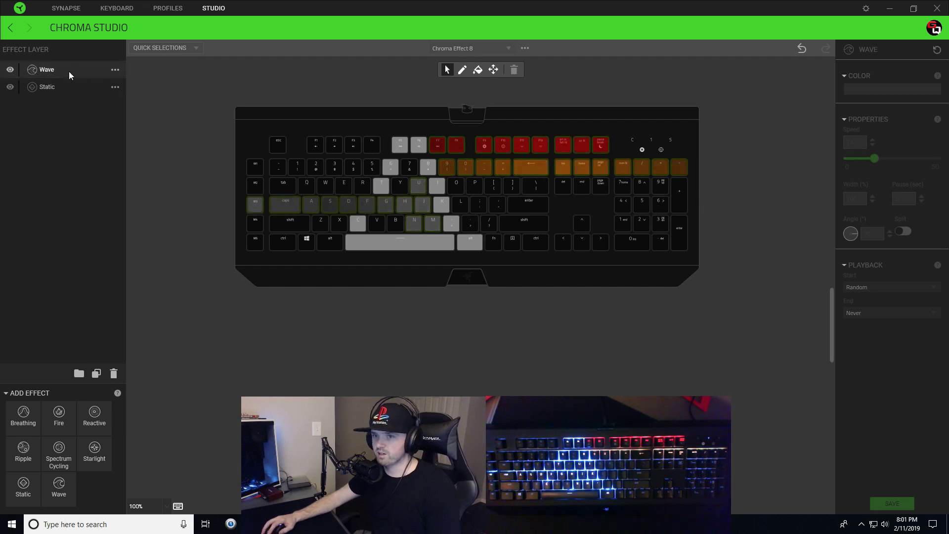
Select O through numpad plus and turn the active gradient stop yellow FFFF00
drag(705, 187, 447, 188)
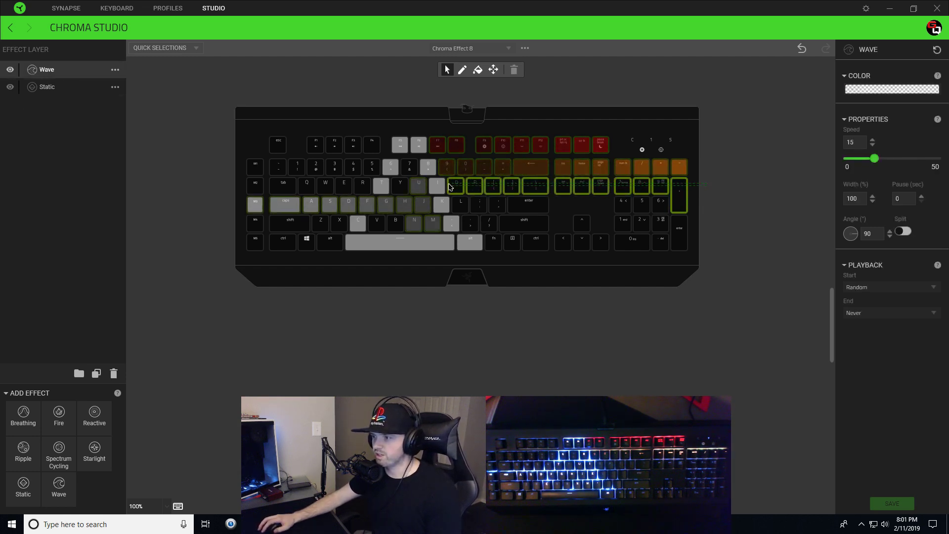
click(892, 89)
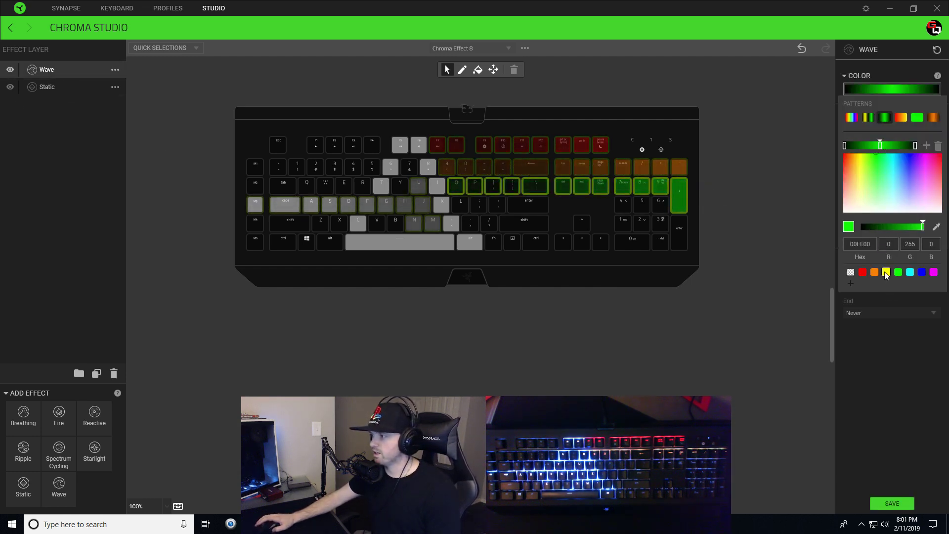
click(886, 272)
Set both gradient end stops to dark yellow 4C4C00 and close the colour editor
click(845, 146)
click(885, 272)
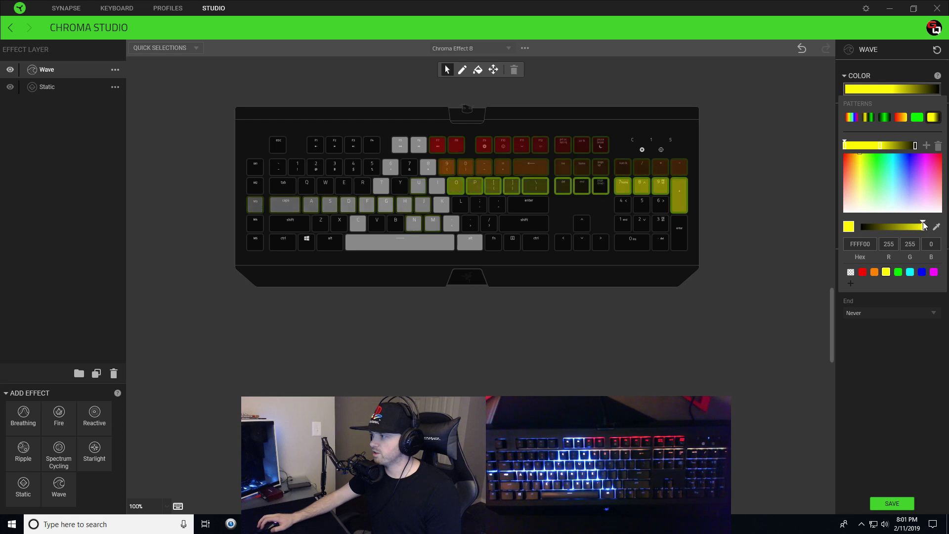
drag(923, 227, 880, 226)
click(862, 243)
key(ctrl+c)
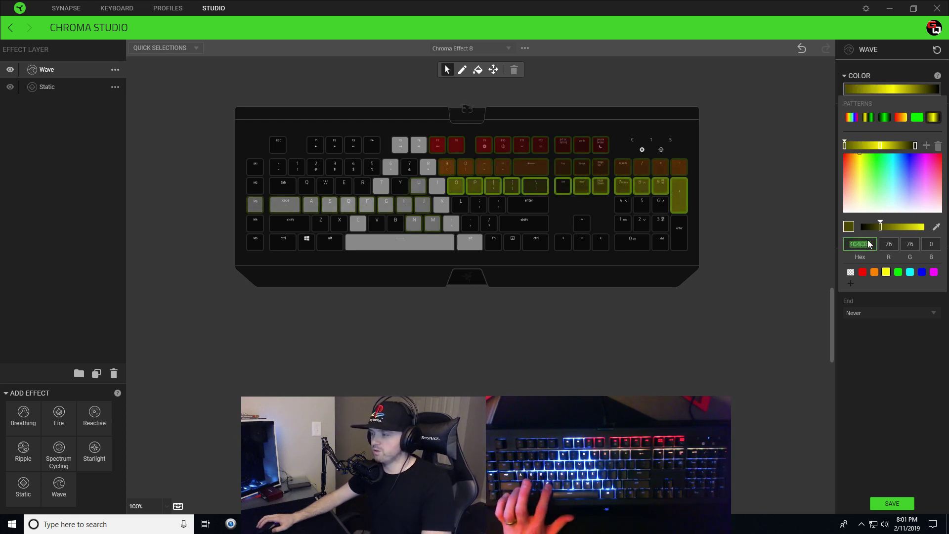
click(915, 145)
click(862, 243)
key(ctrl+v)
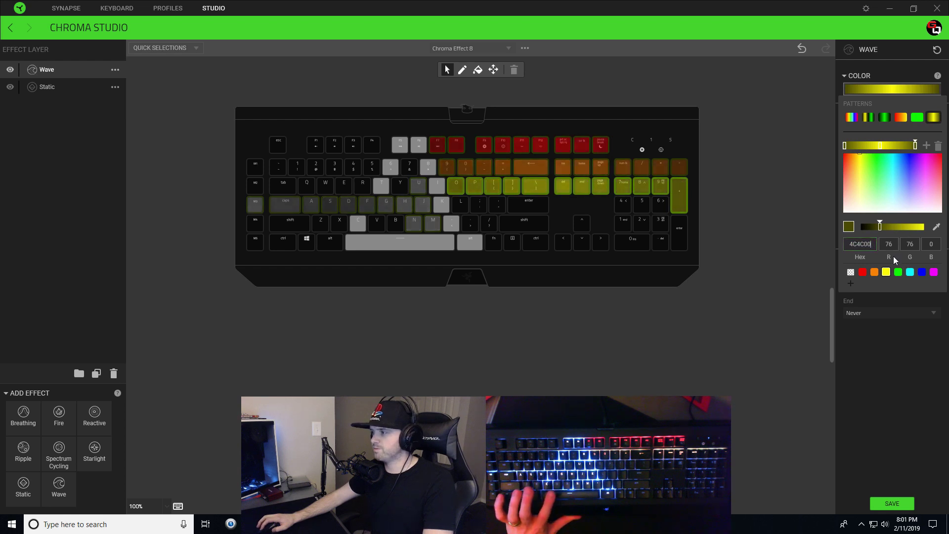
click(900, 359)
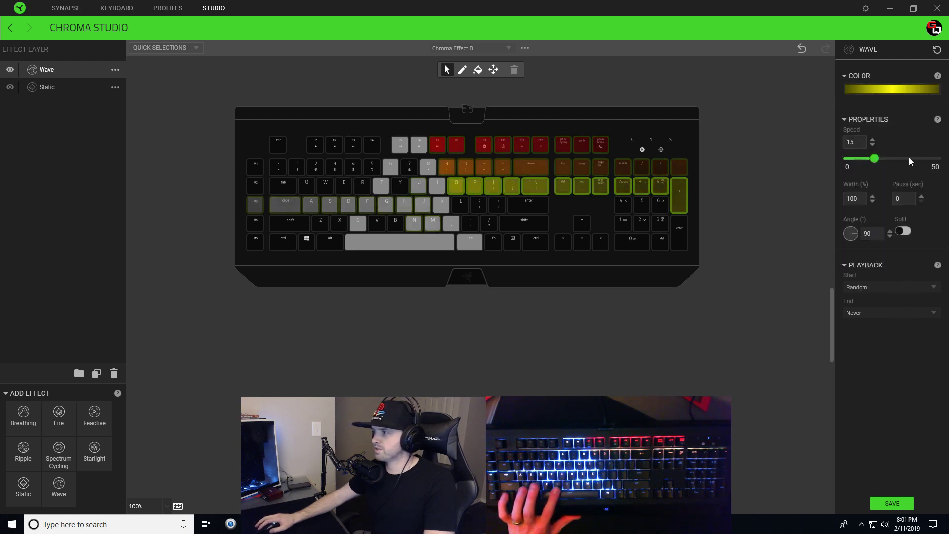
click(660, 207)
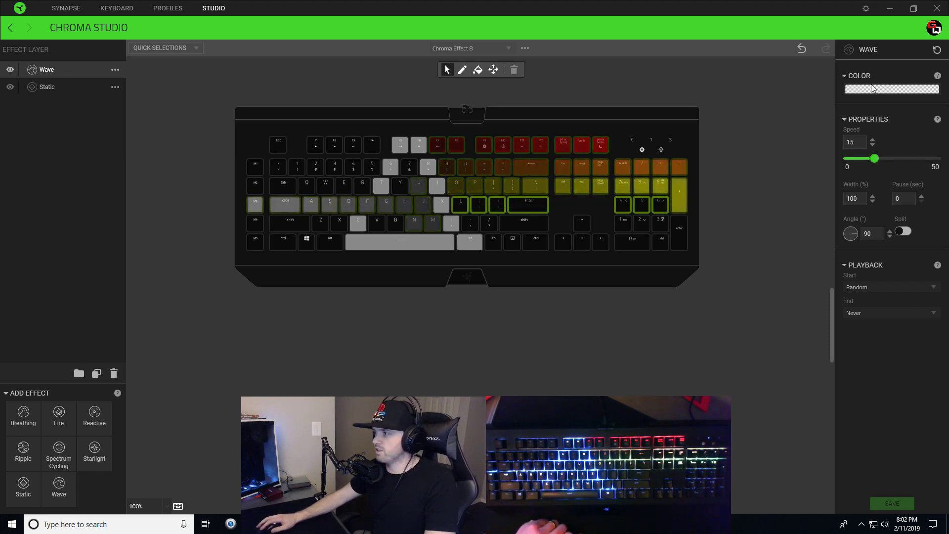
Apply the green gradient pattern to the home-row wave with a bright green 00FF00 stop
click(888, 91)
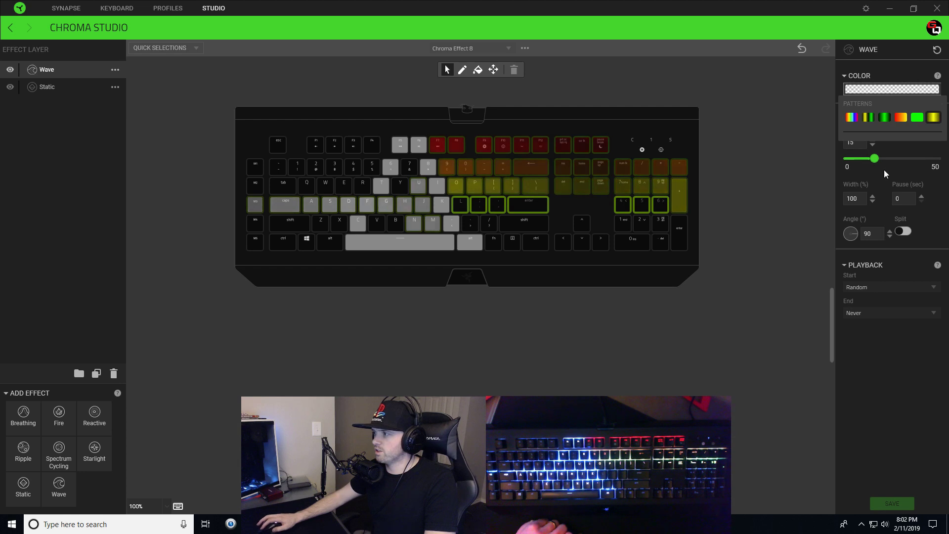
click(884, 117)
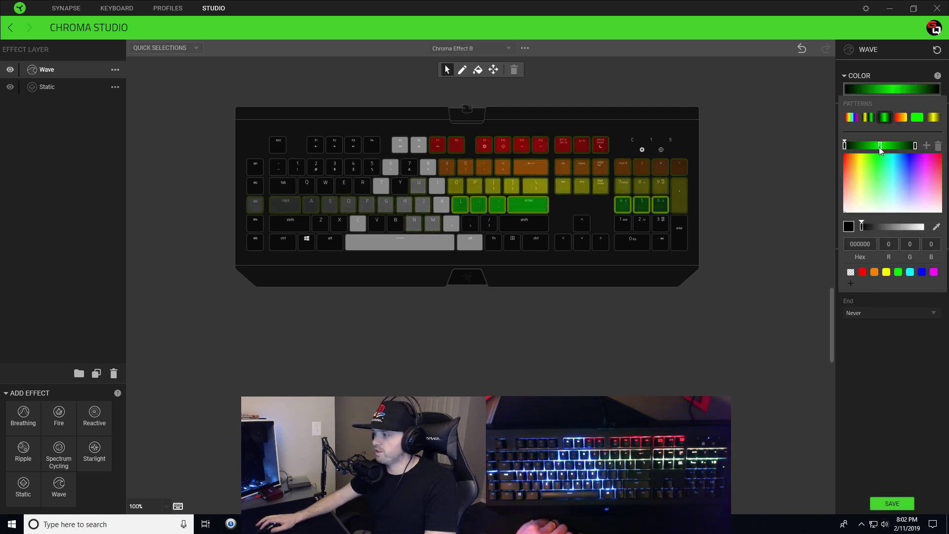
click(898, 272)
click(881, 146)
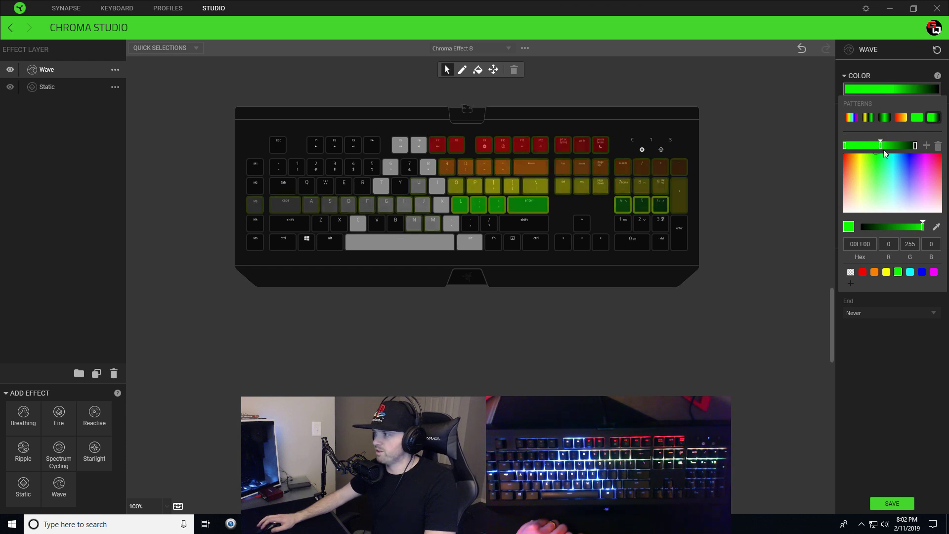
Darken the left gradient stop to 004500, close the editor and save the effect
drag(846, 150, 838, 147)
drag(922, 224, 878, 223)
click(866, 244)
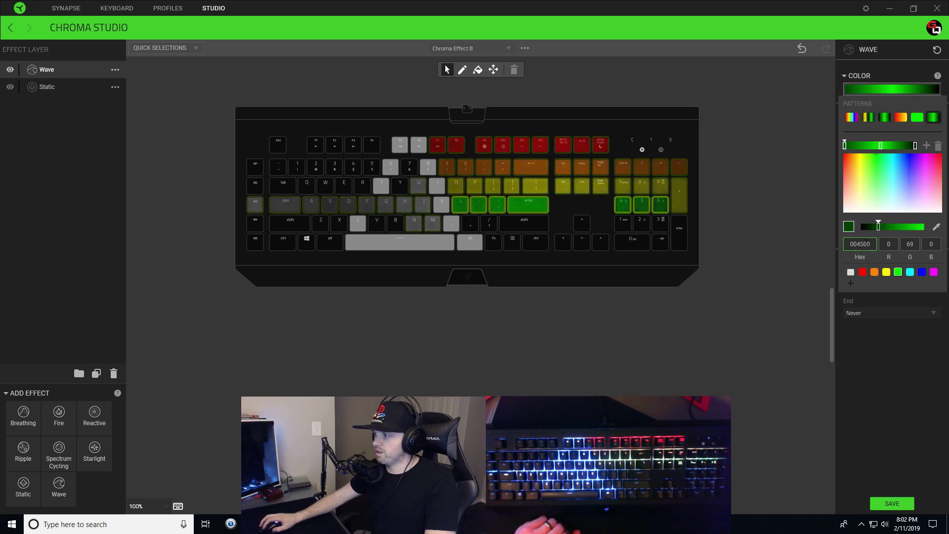
double_click(866, 243)
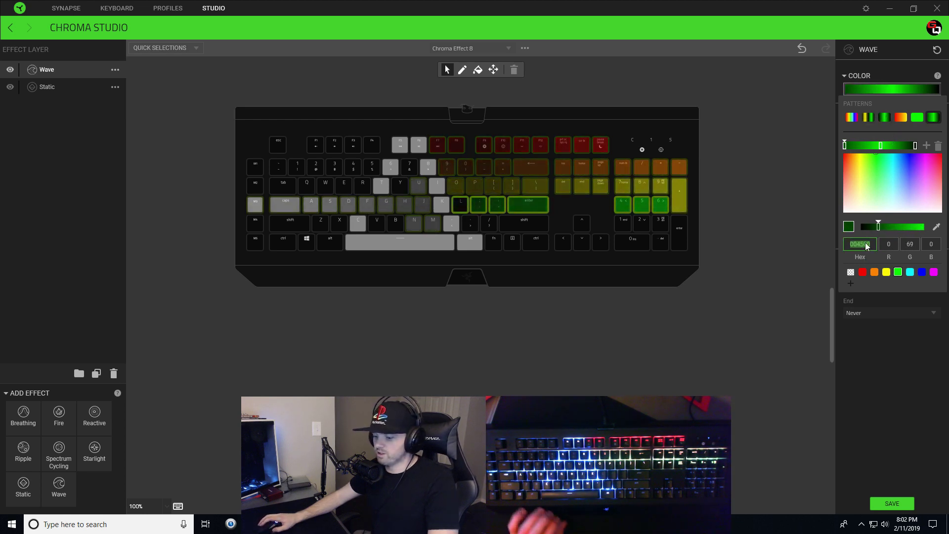
click(915, 145)
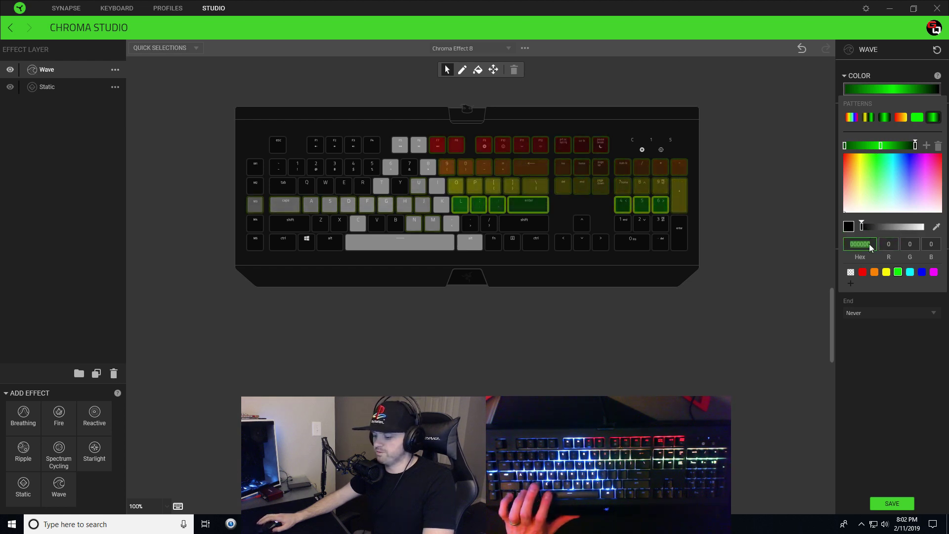
click(904, 336)
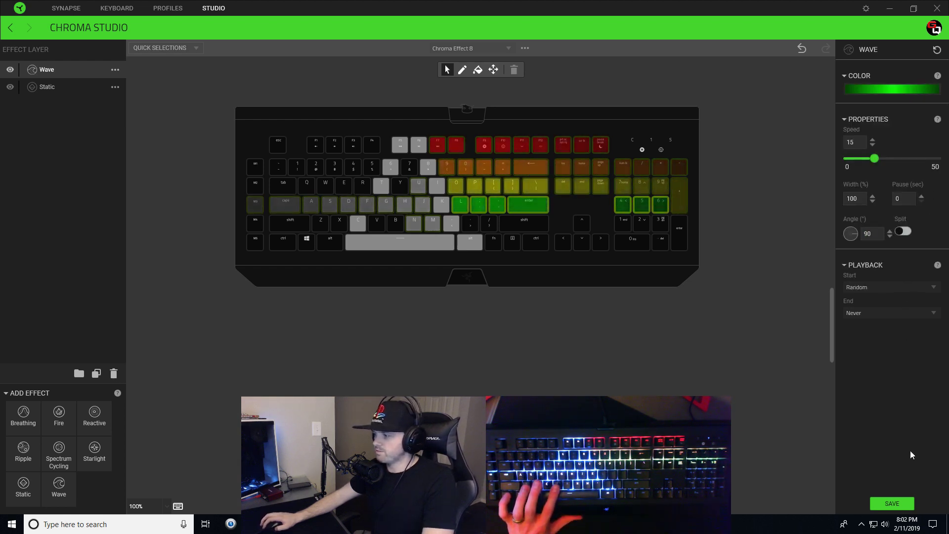
click(900, 504)
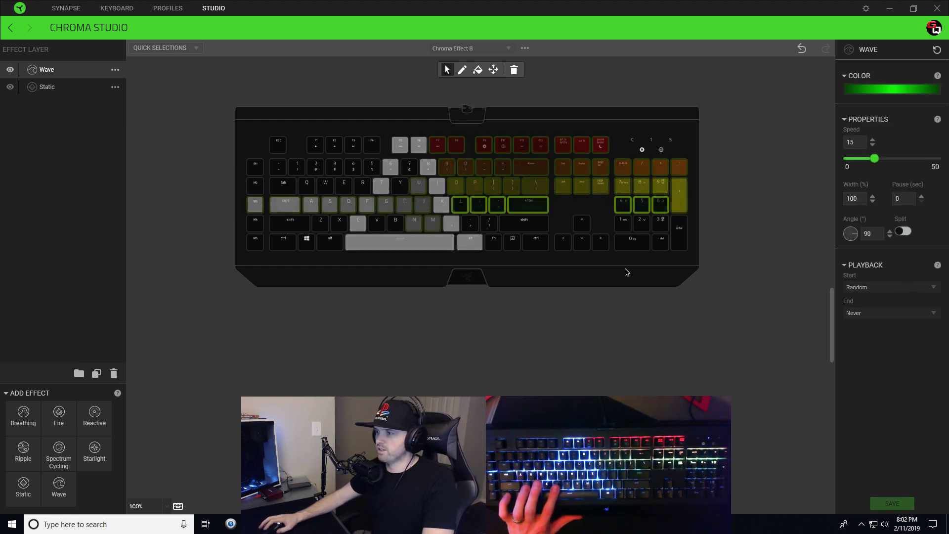
Apply a gradient pattern and set its middle stop to sky blue 01A8FF
click(894, 90)
click(885, 118)
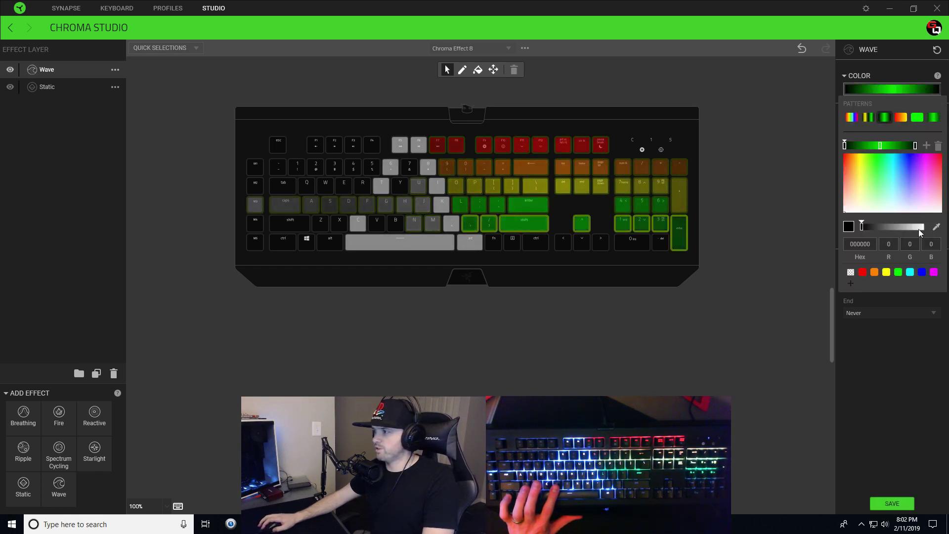
click(879, 144)
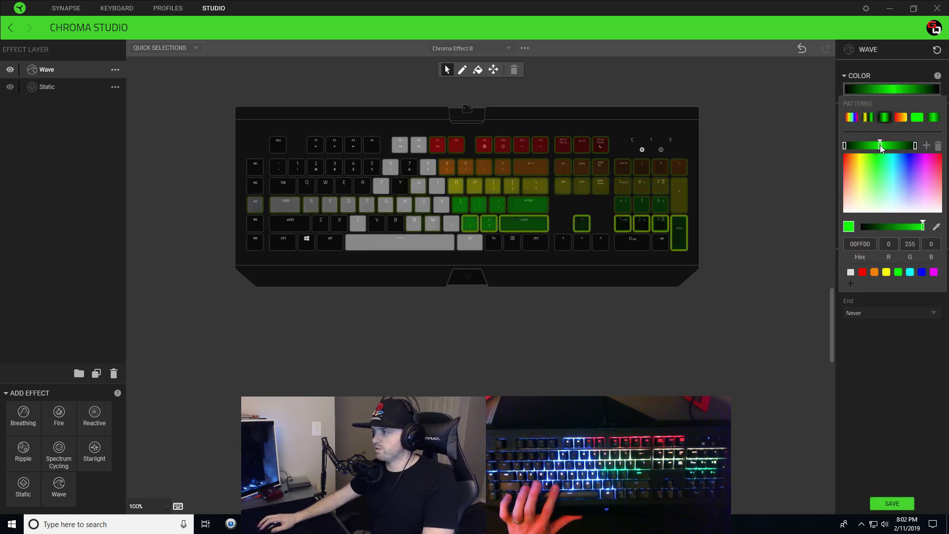
click(911, 273)
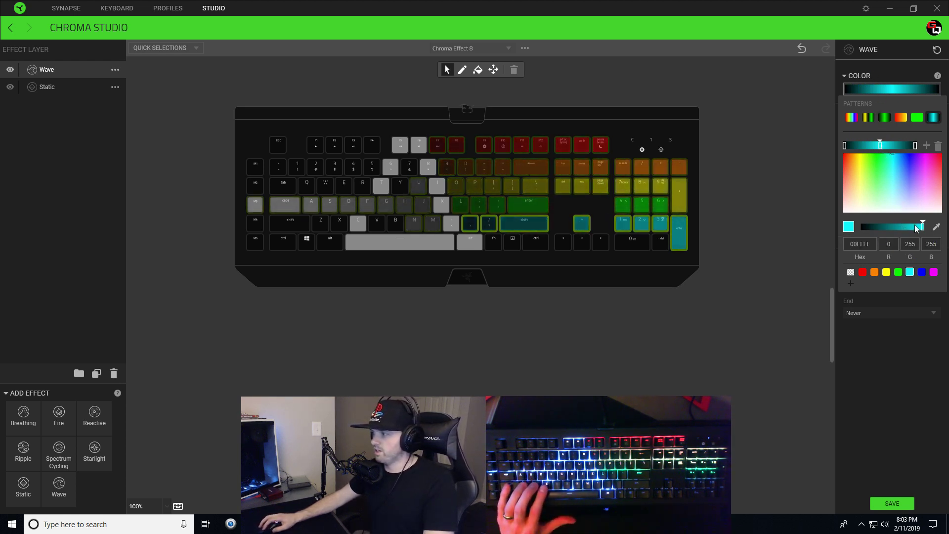
drag(893, 157, 897, 150)
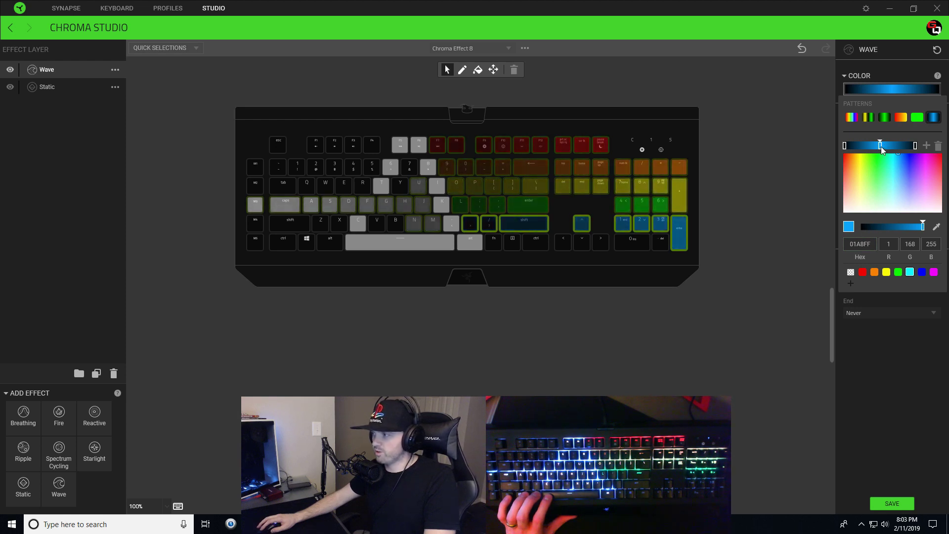
double_click(862, 243)
key(ctrl+c)
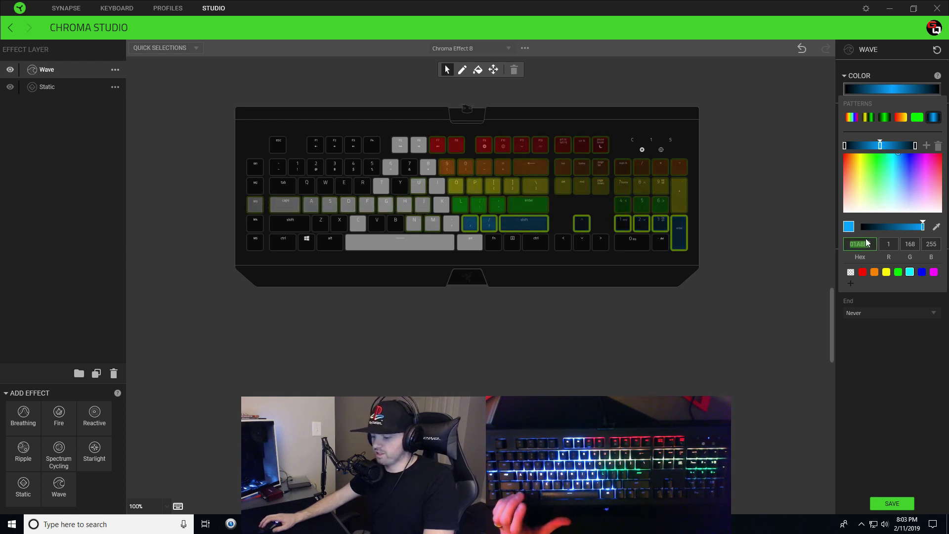
Give the left stop 01A8FF darkened to a deep blue, then close the colour editor
click(844, 145)
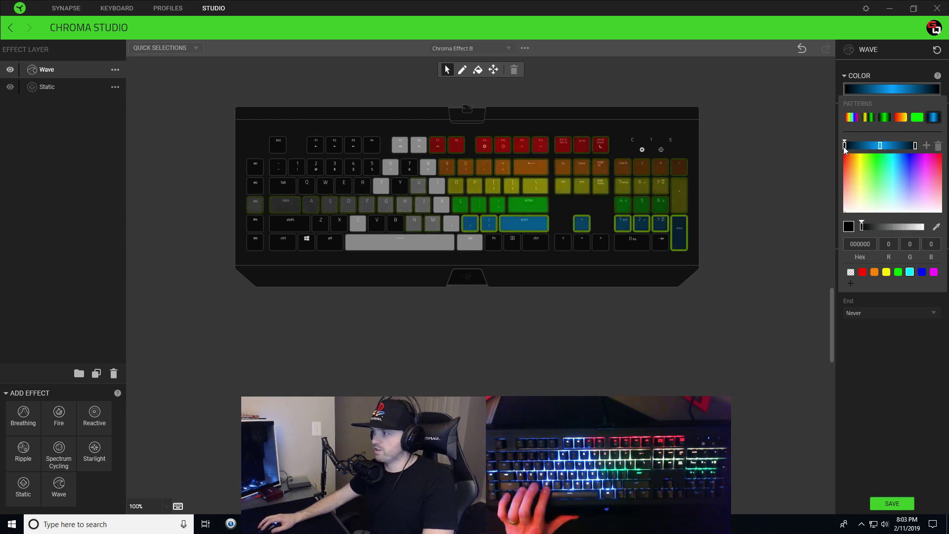
double_click(857, 244)
key(ctrl+v)
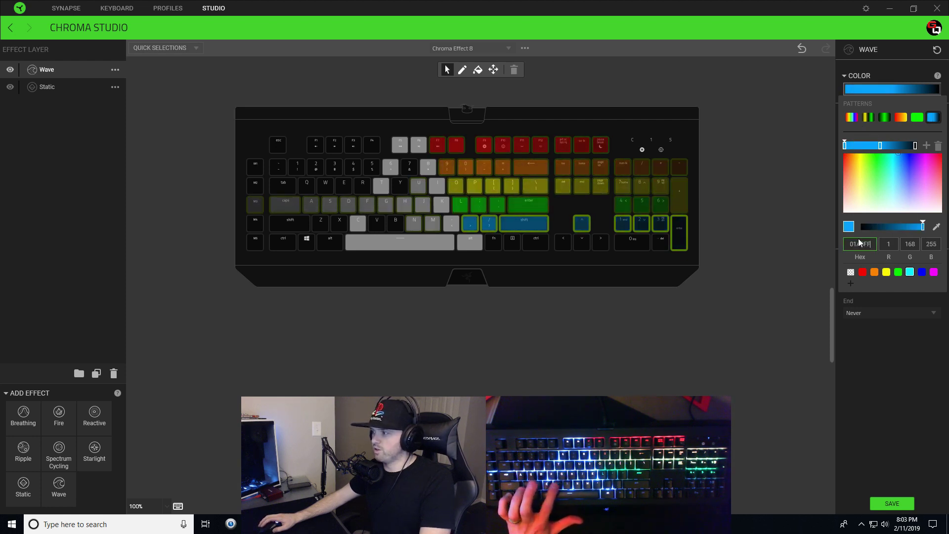
drag(918, 225, 877, 225)
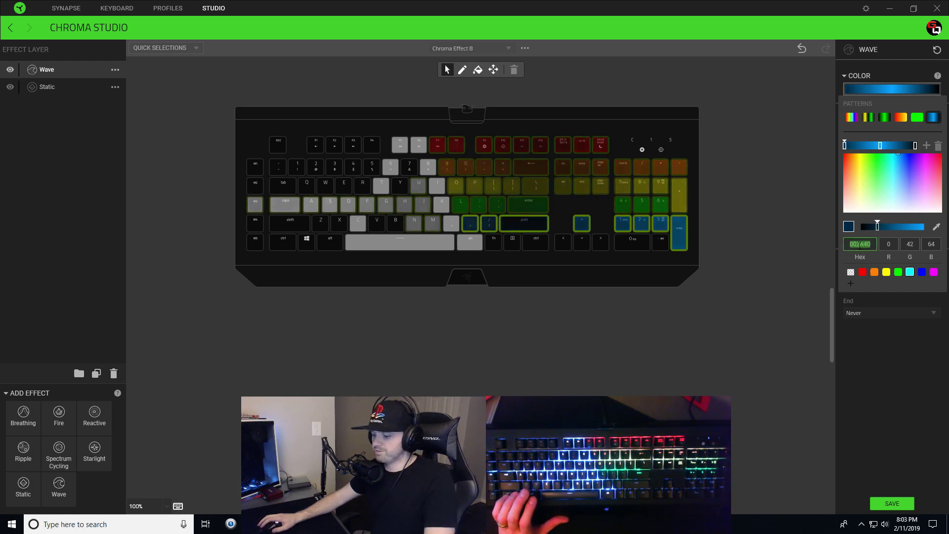
click(915, 145)
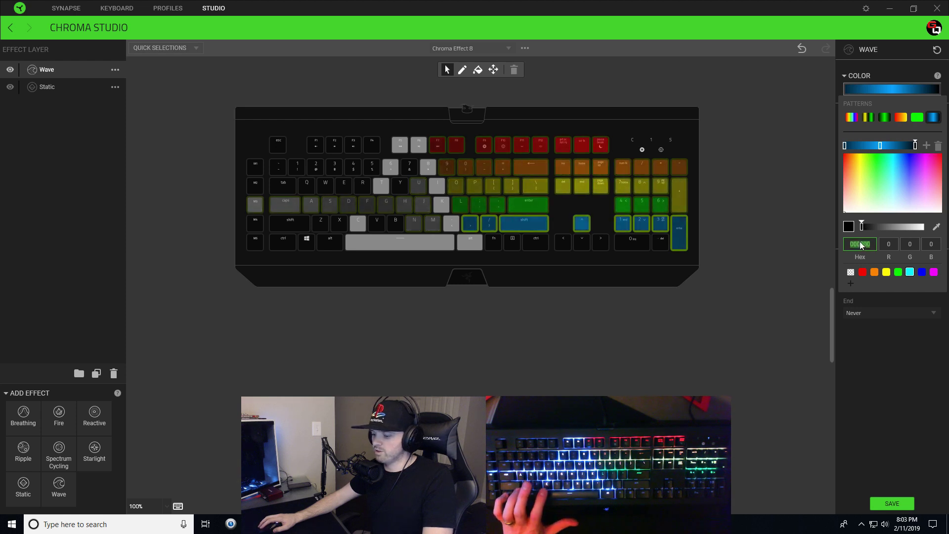
click(913, 411)
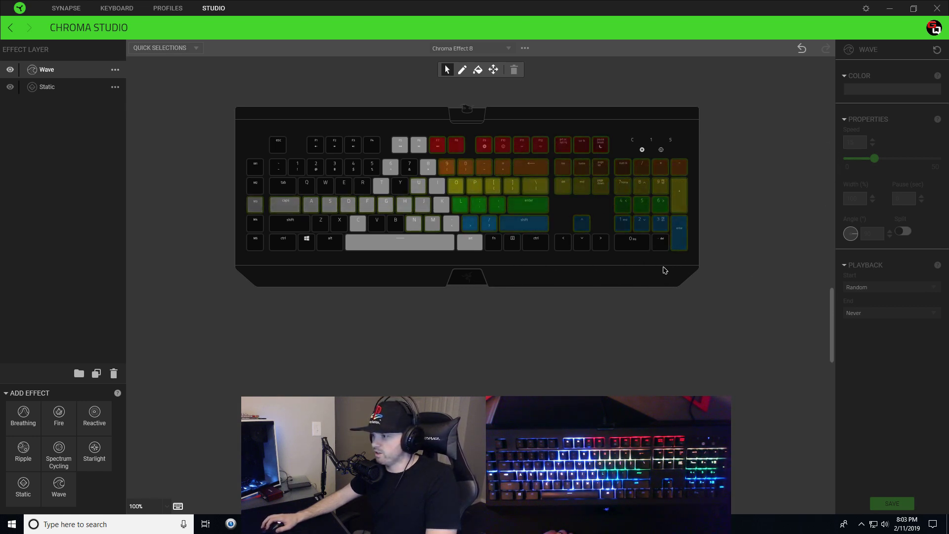
Select the bottom-row keys from fn to del and apply the green gradient pattern
drag(663, 262, 561, 248)
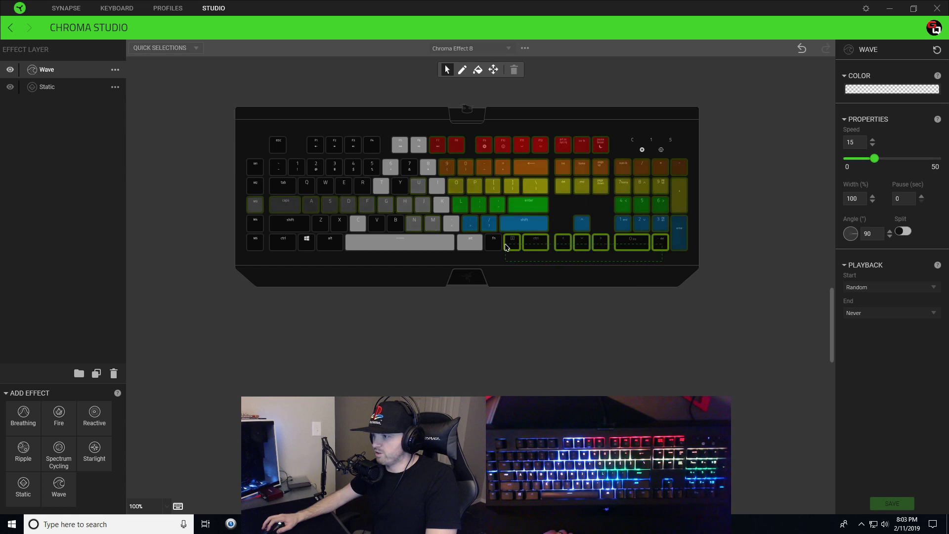
drag(561, 248, 492, 245)
click(891, 89)
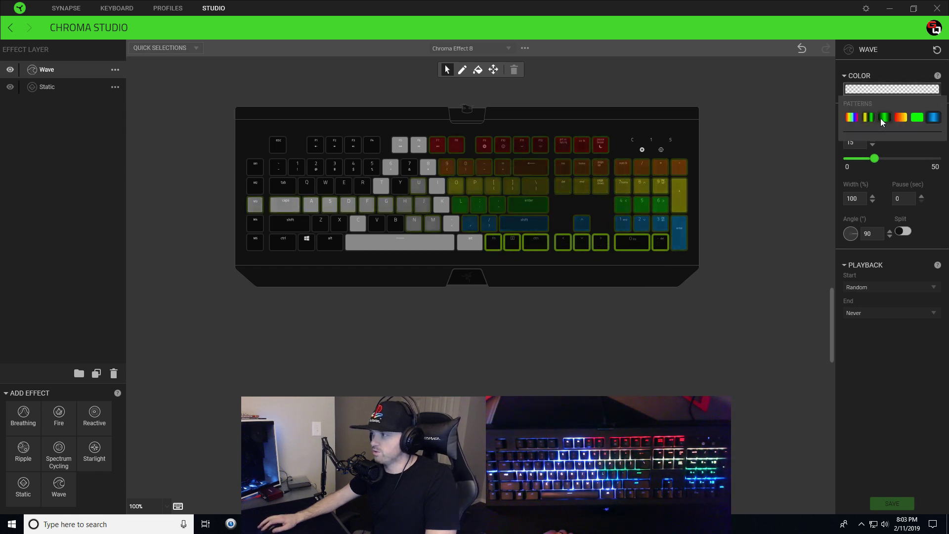
click(882, 117)
Set the gradient's middle stop to magenta, then adjust it to purple 9C03FF and copy the hex
click(880, 145)
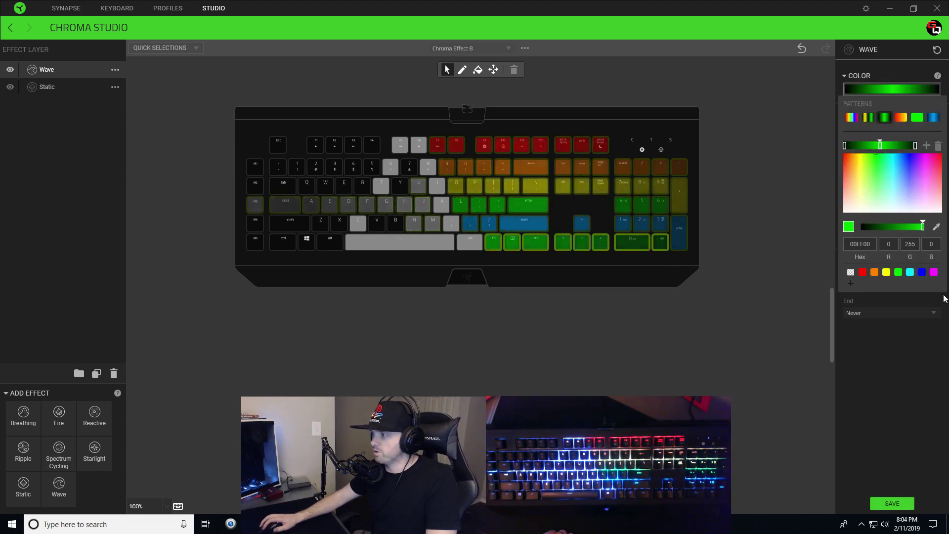
click(933, 272)
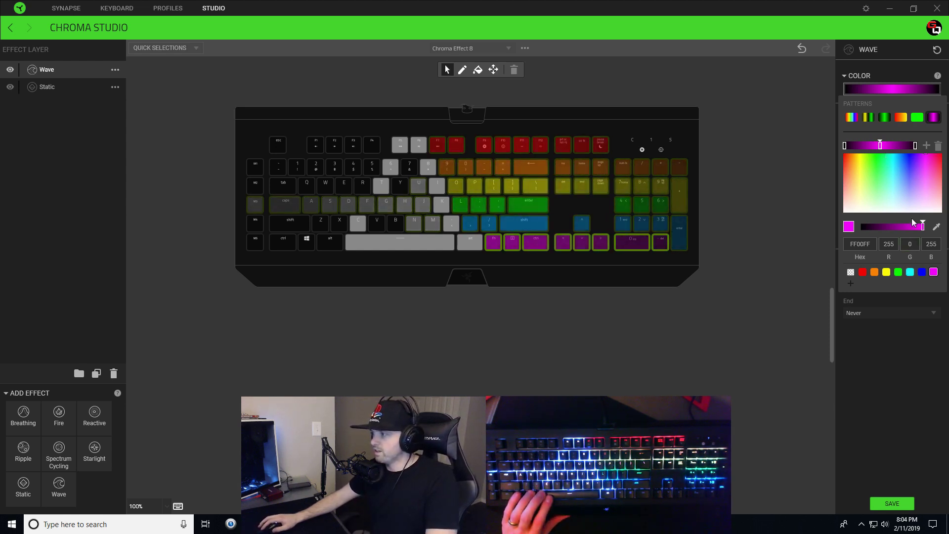
click(914, 155)
drag(914, 154, 918, 154)
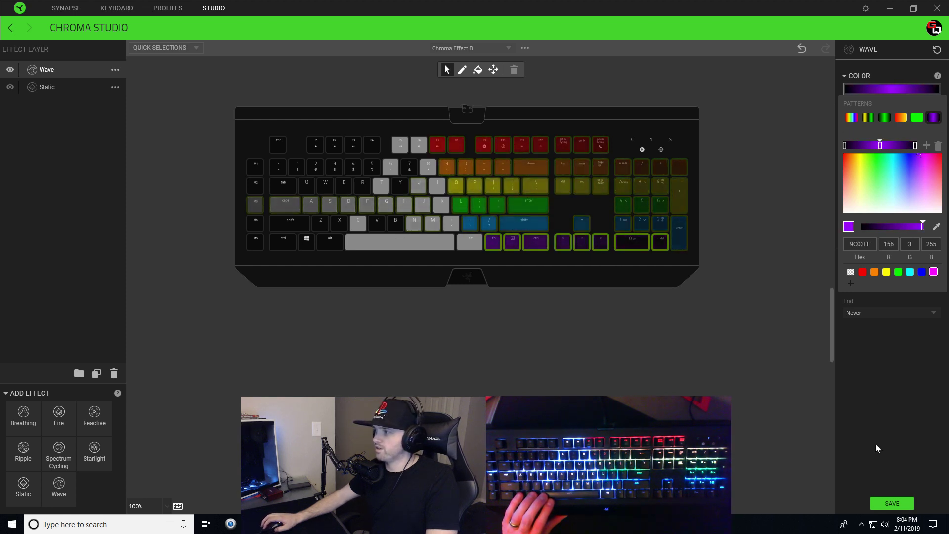
click(860, 244)
double_click(860, 244)
key(ctrl+c)
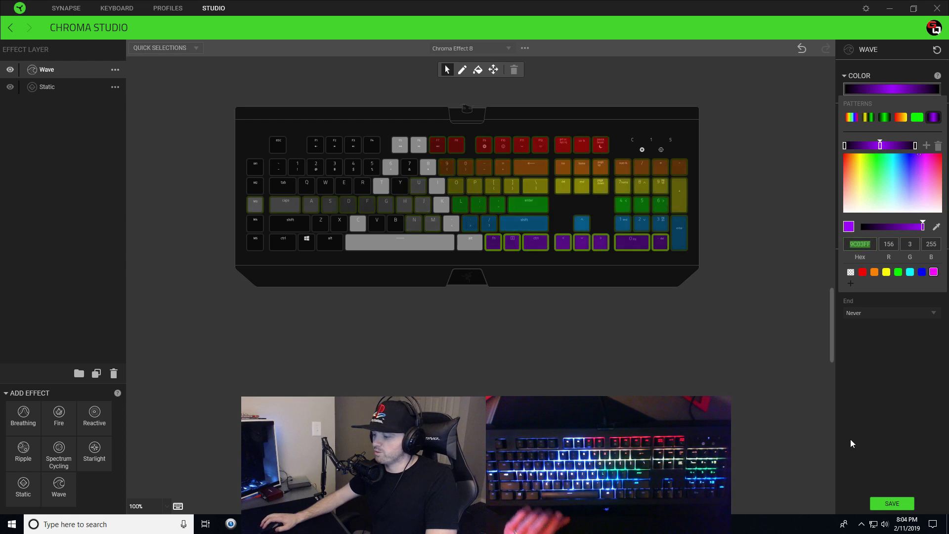
Paste 9C03FF into the left stop, darken it to 2C0147, and close the colour editor
click(844, 145)
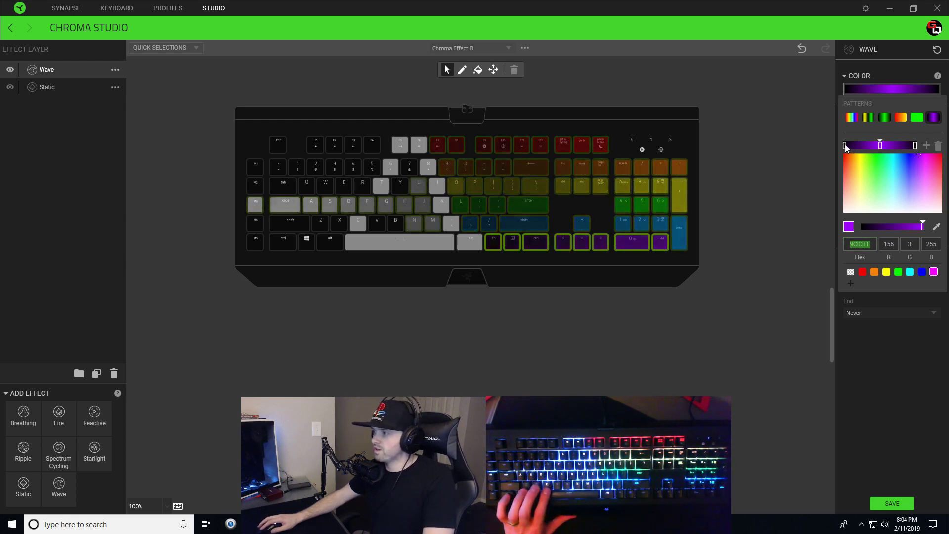
double_click(859, 244)
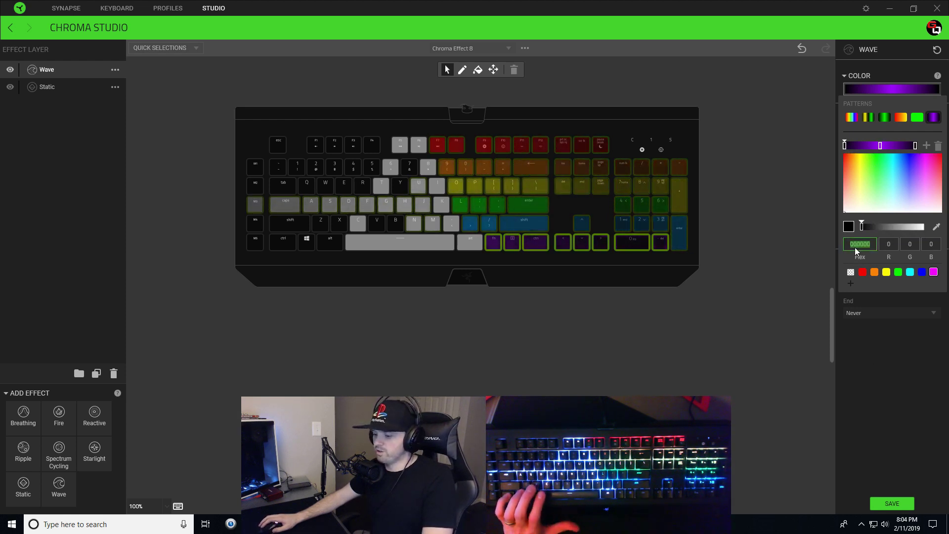
key(ctrl+v)
key(Return)
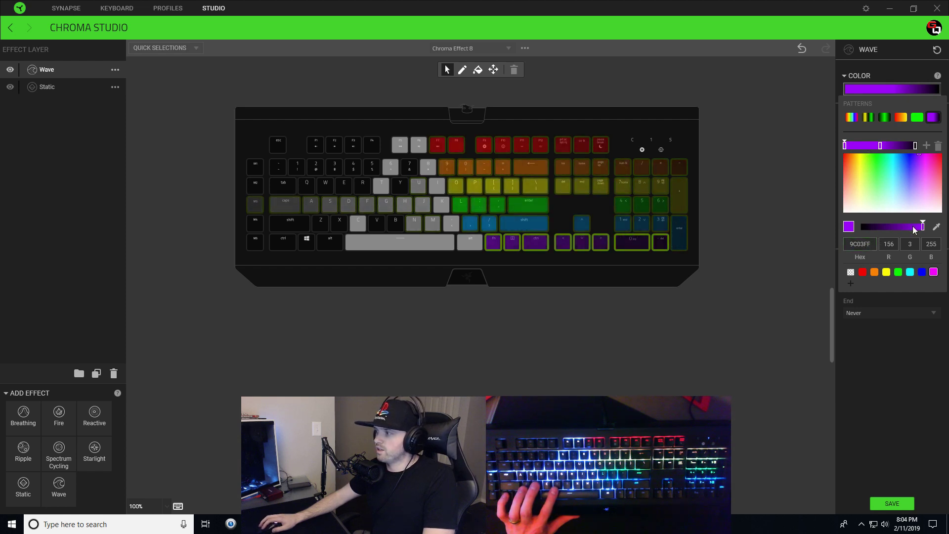
drag(922, 226, 885, 223)
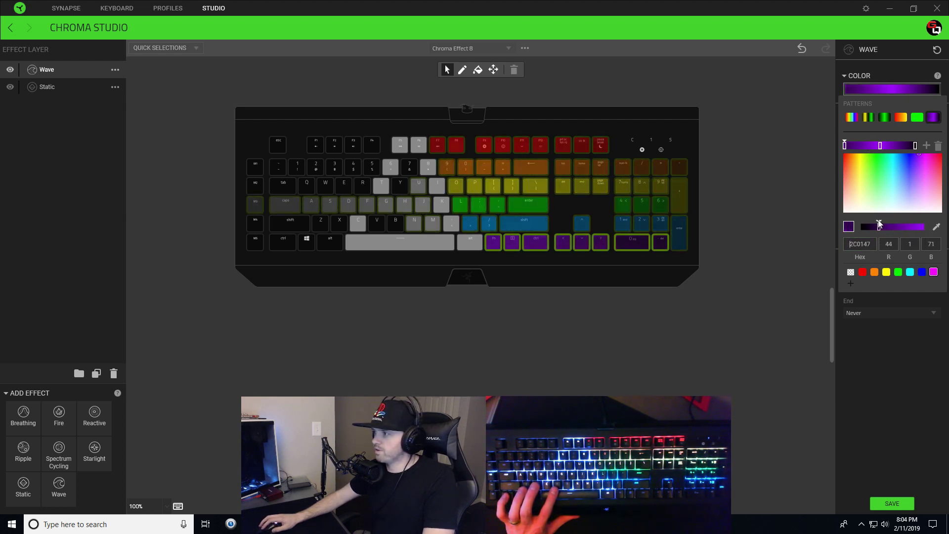
double_click(862, 244)
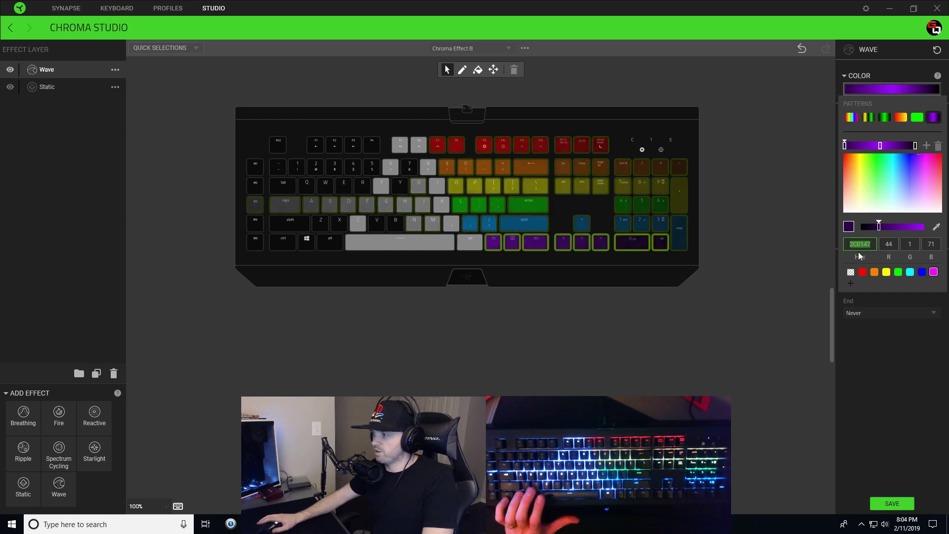
click(915, 145)
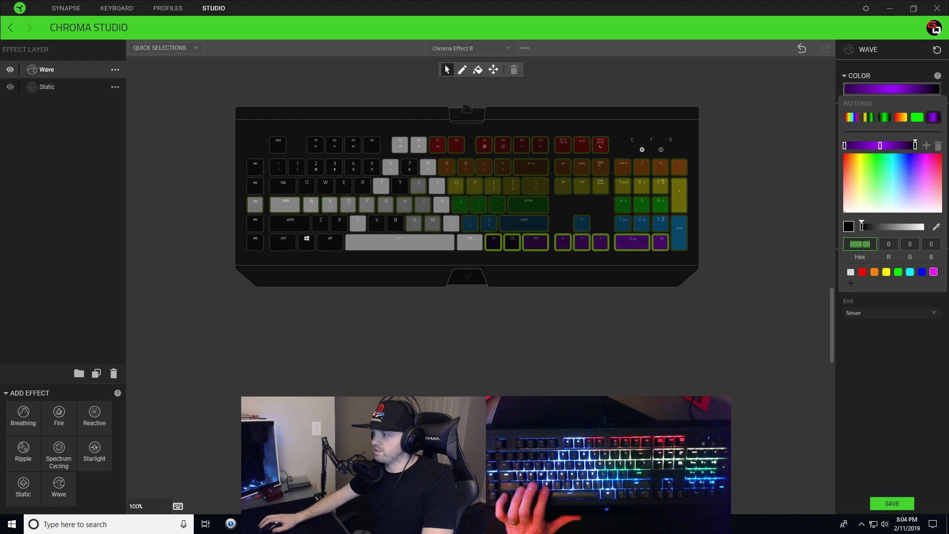
click(921, 354)
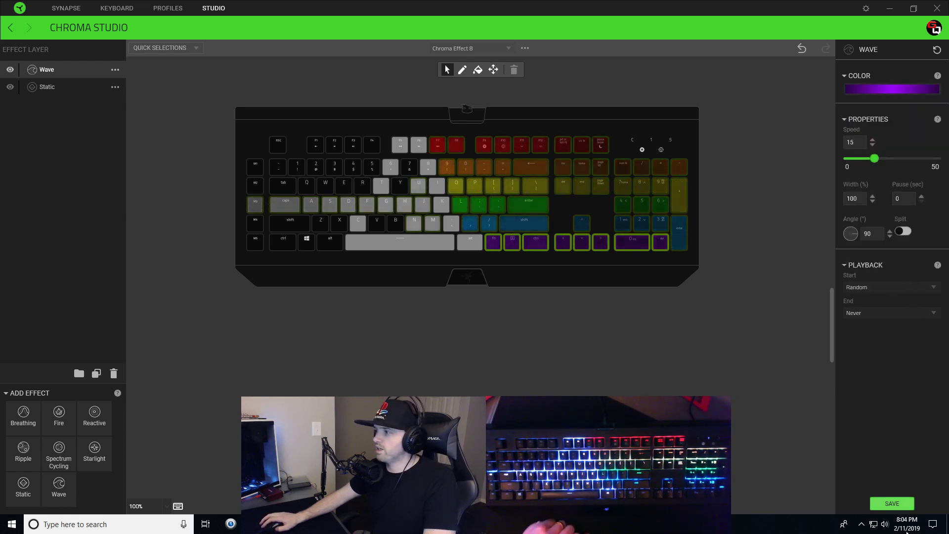